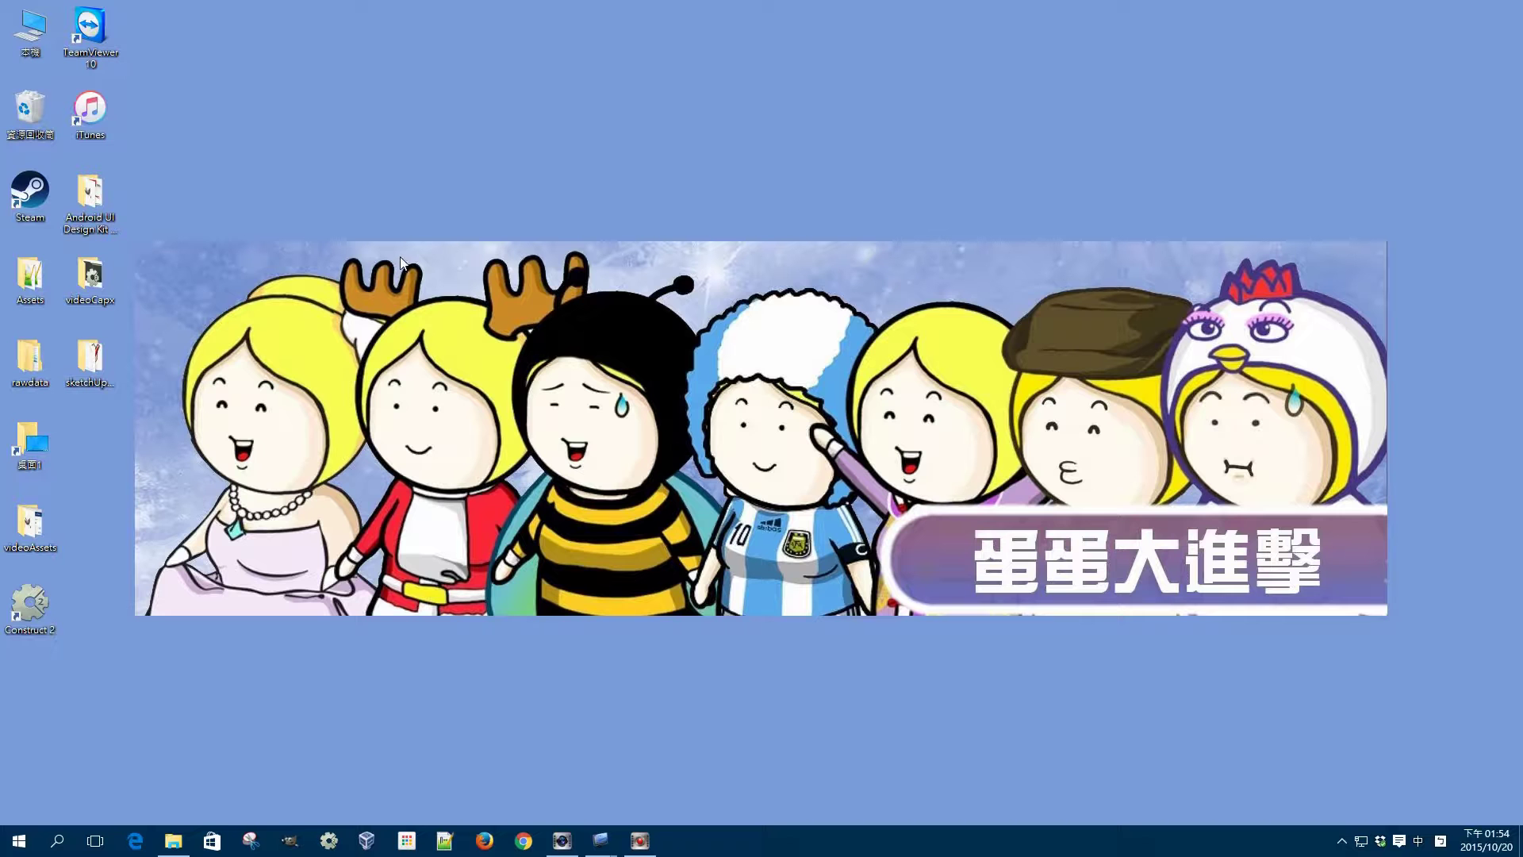
# Launch Construct 2 and create a new project from the Platformer template
pyautogui.doubleClick(39, 611)
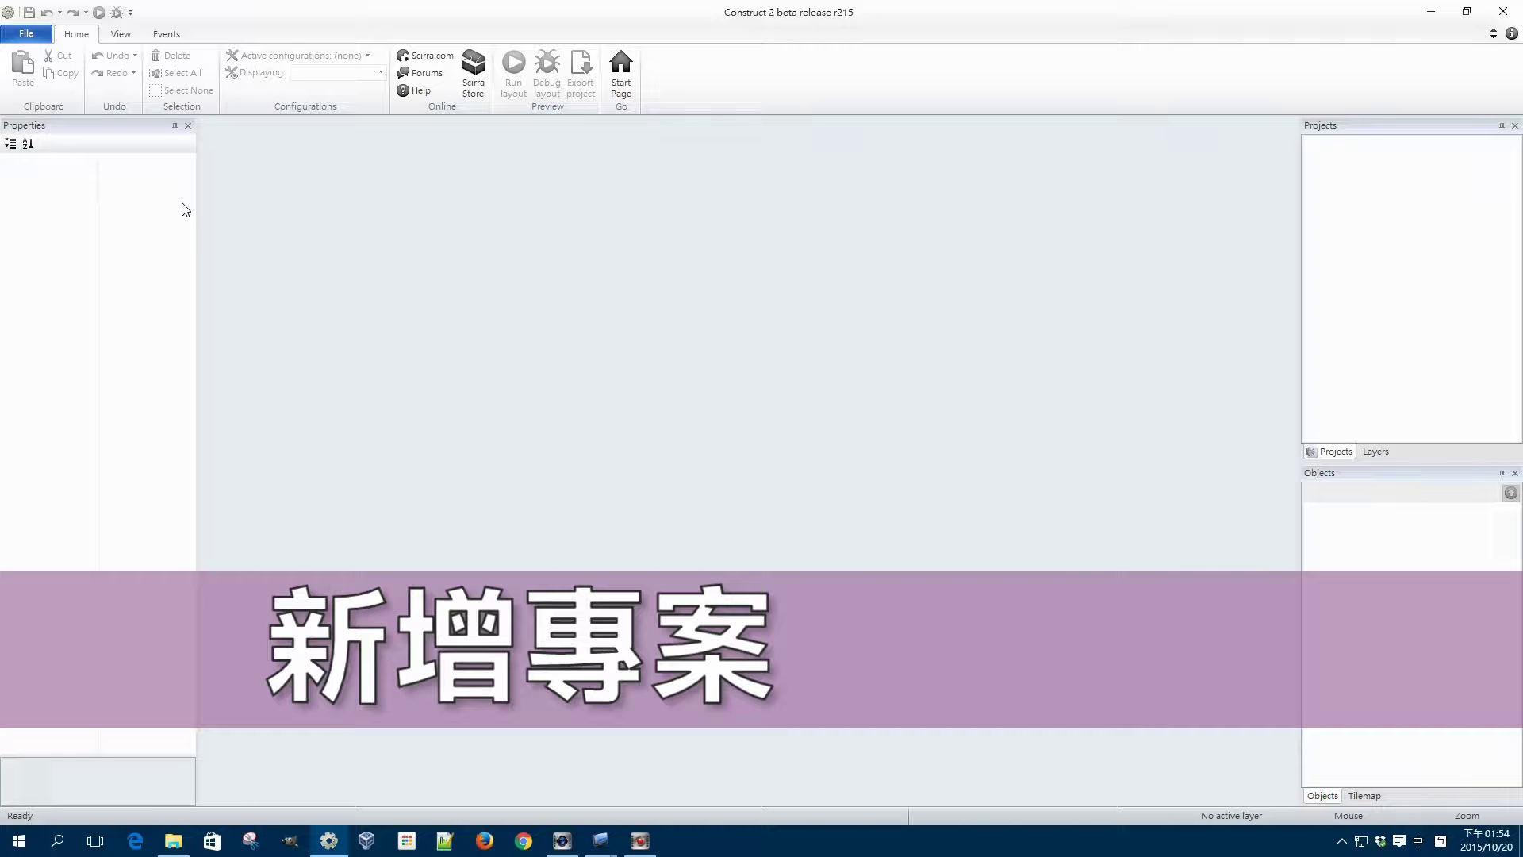
pyautogui.click(42, 40)
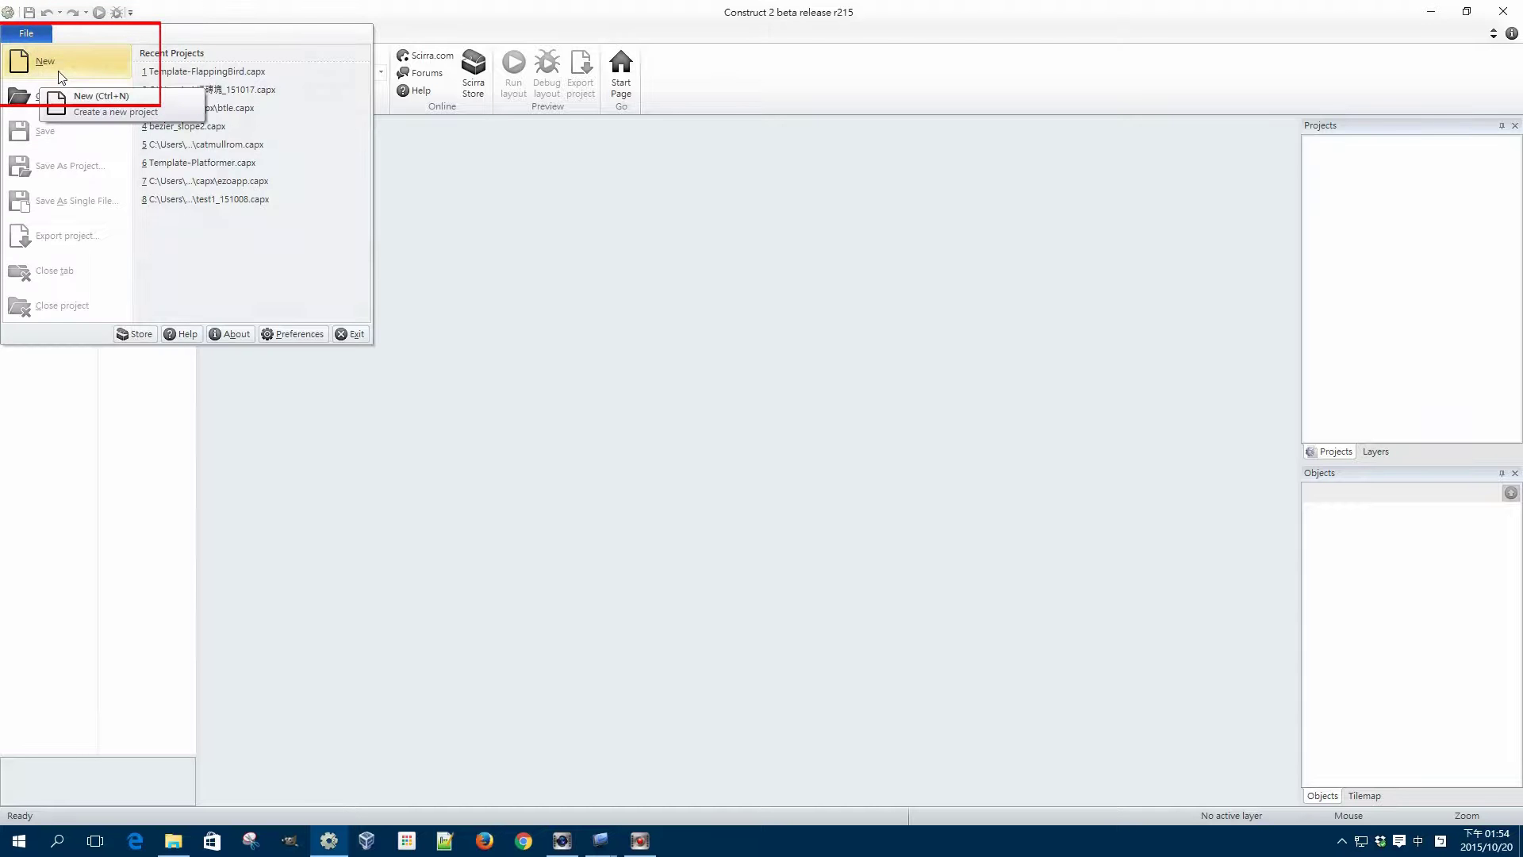
pyautogui.click(58, 72)
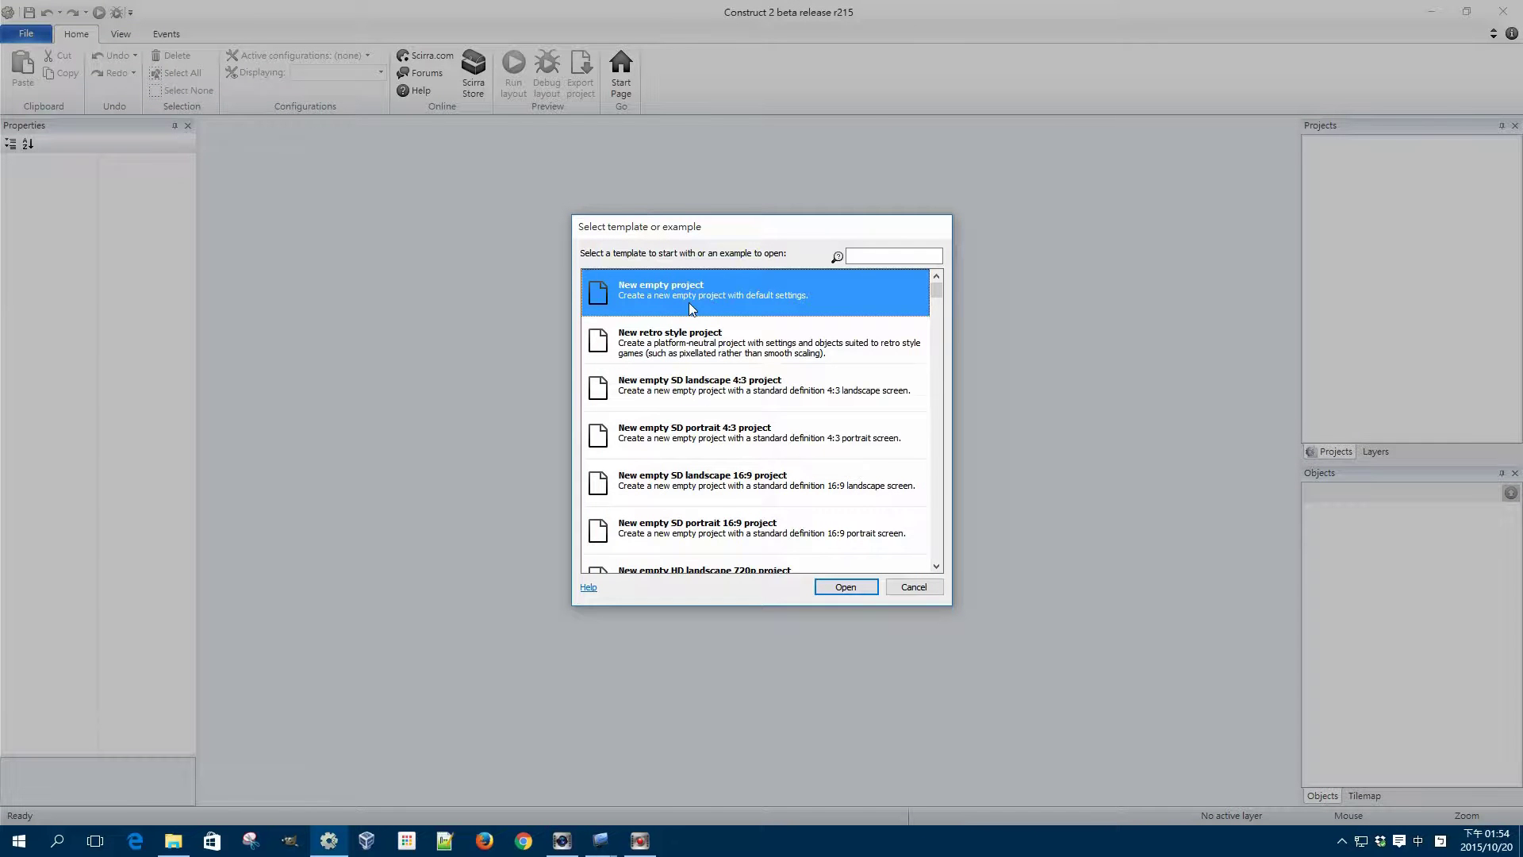
pyautogui.scroll(-3, 690, 303)
pyautogui.scroll(-2, 688, 308)
pyautogui.scroll(-2, 690, 309)
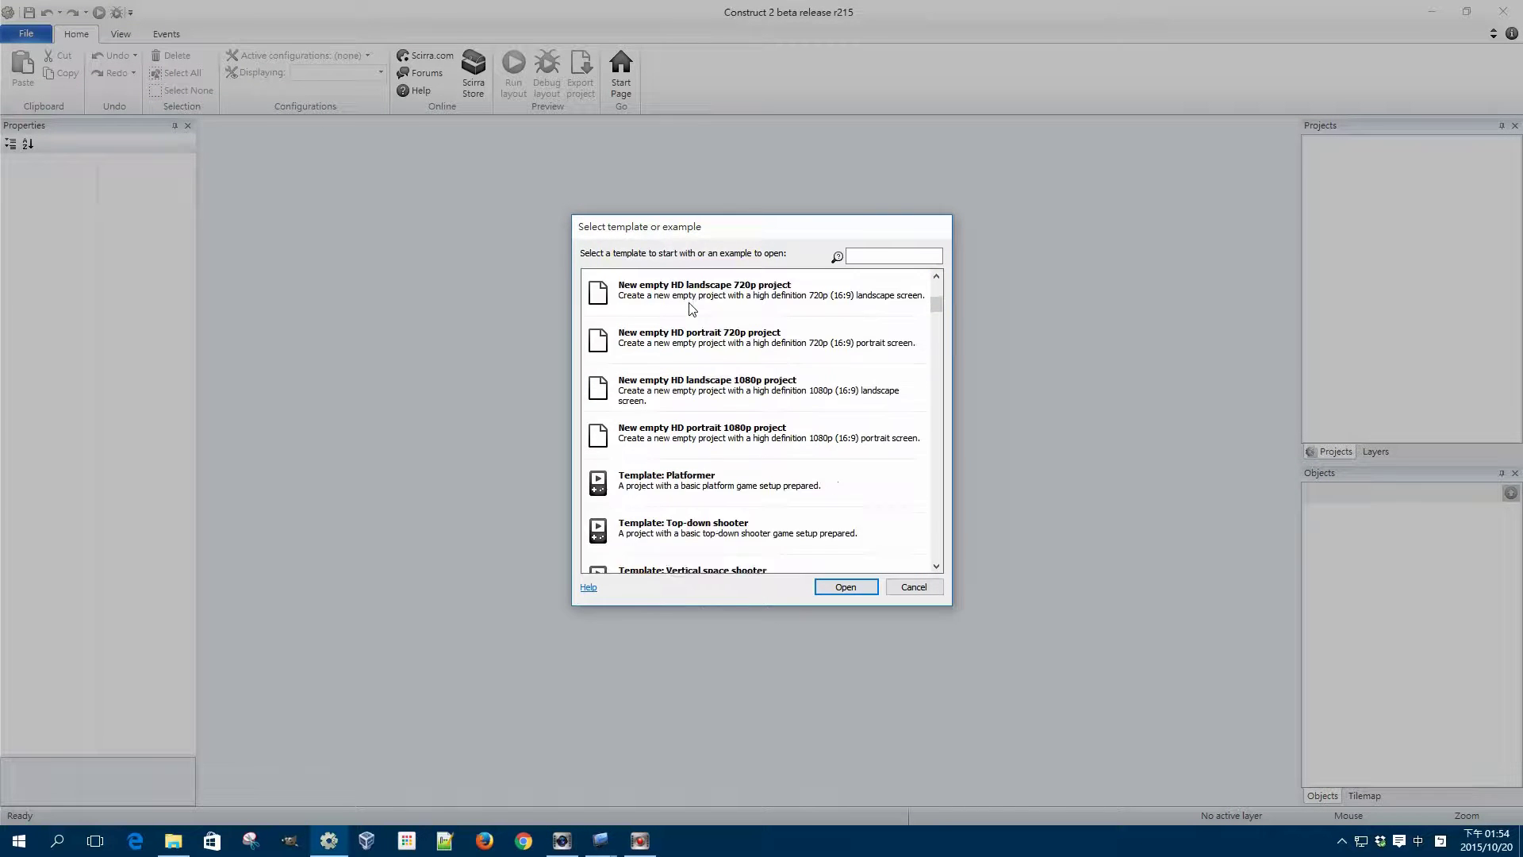
pyautogui.scroll(-2, 689, 309)
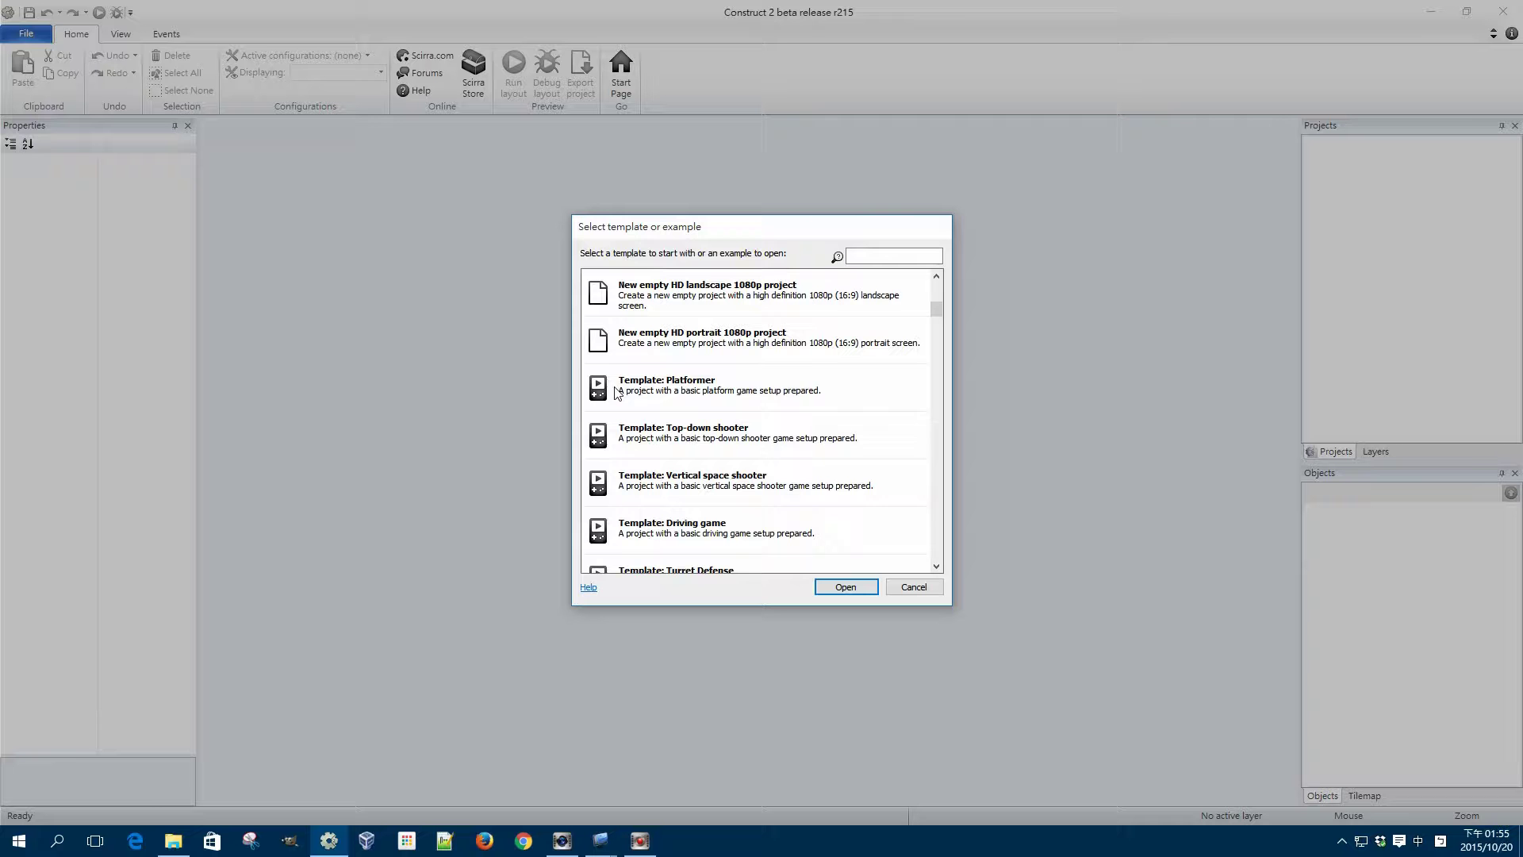
pyautogui.click(618, 394)
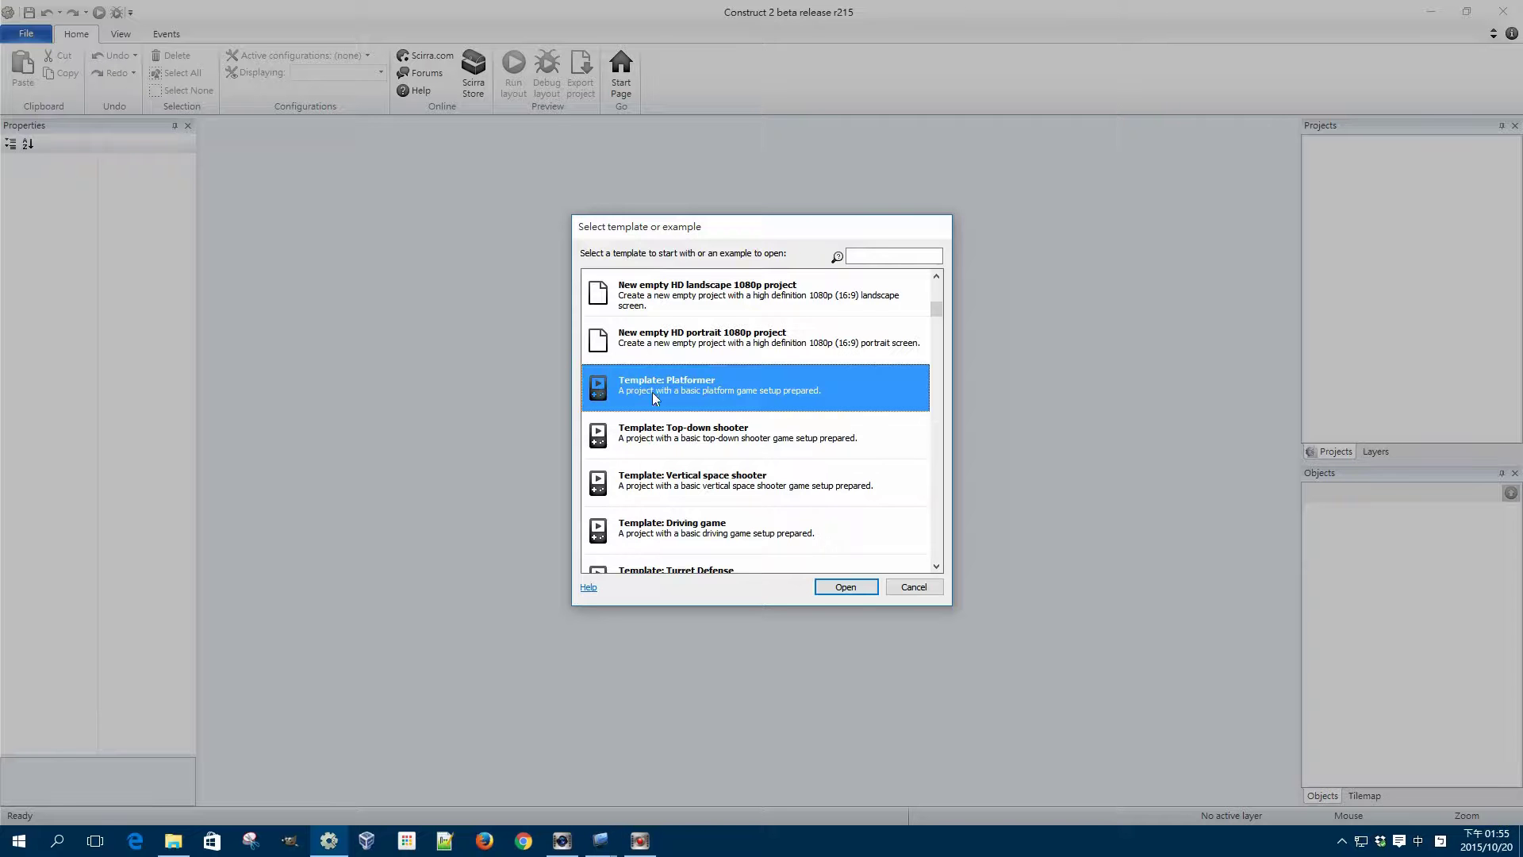
pyautogui.click(827, 586)
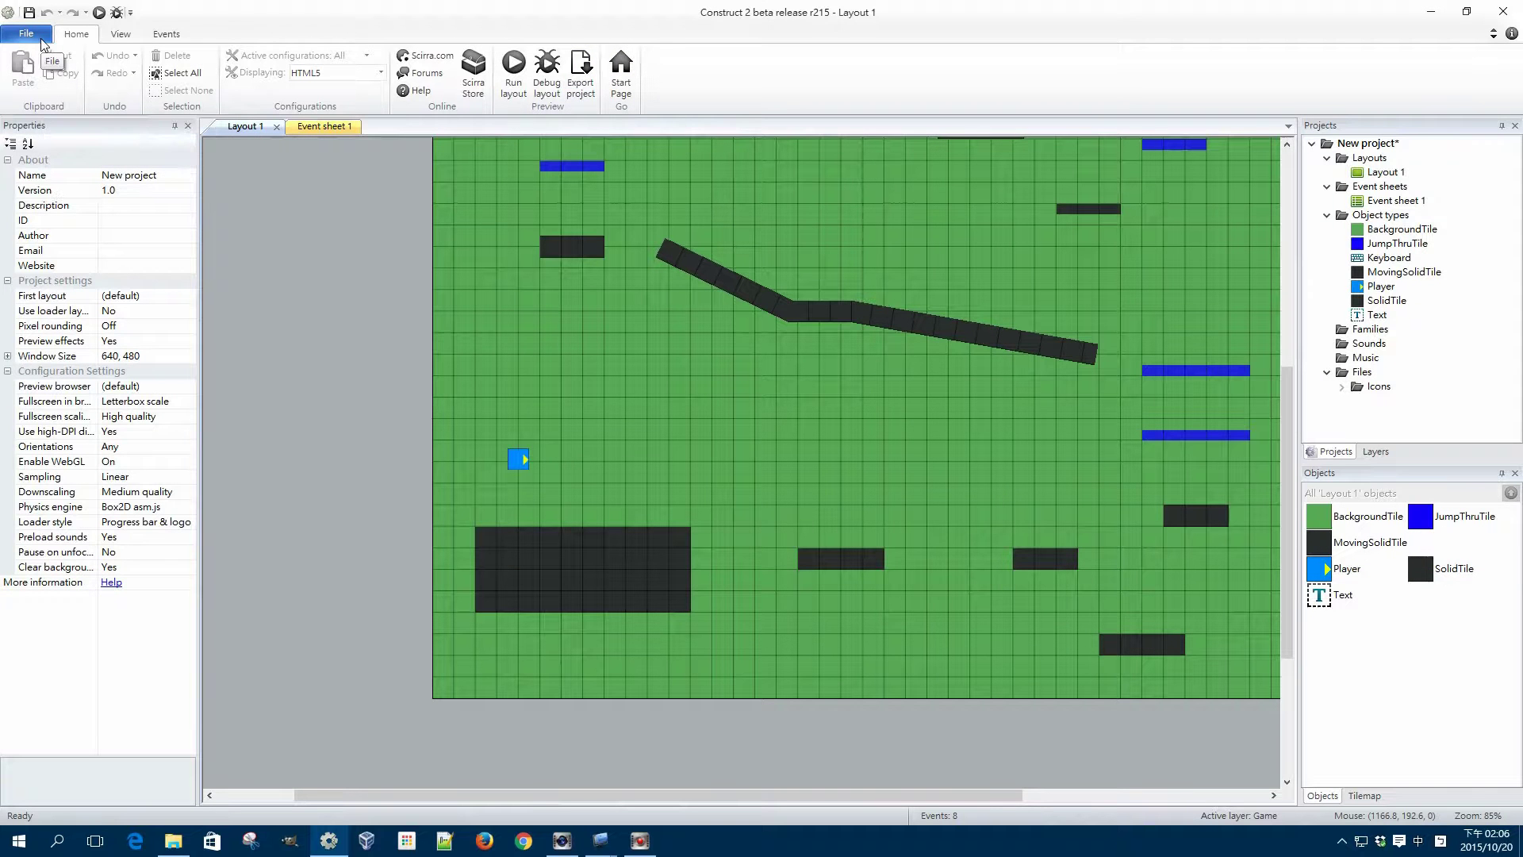
# Save the project as a single file named lesson2.capx
pyautogui.click(43, 43)
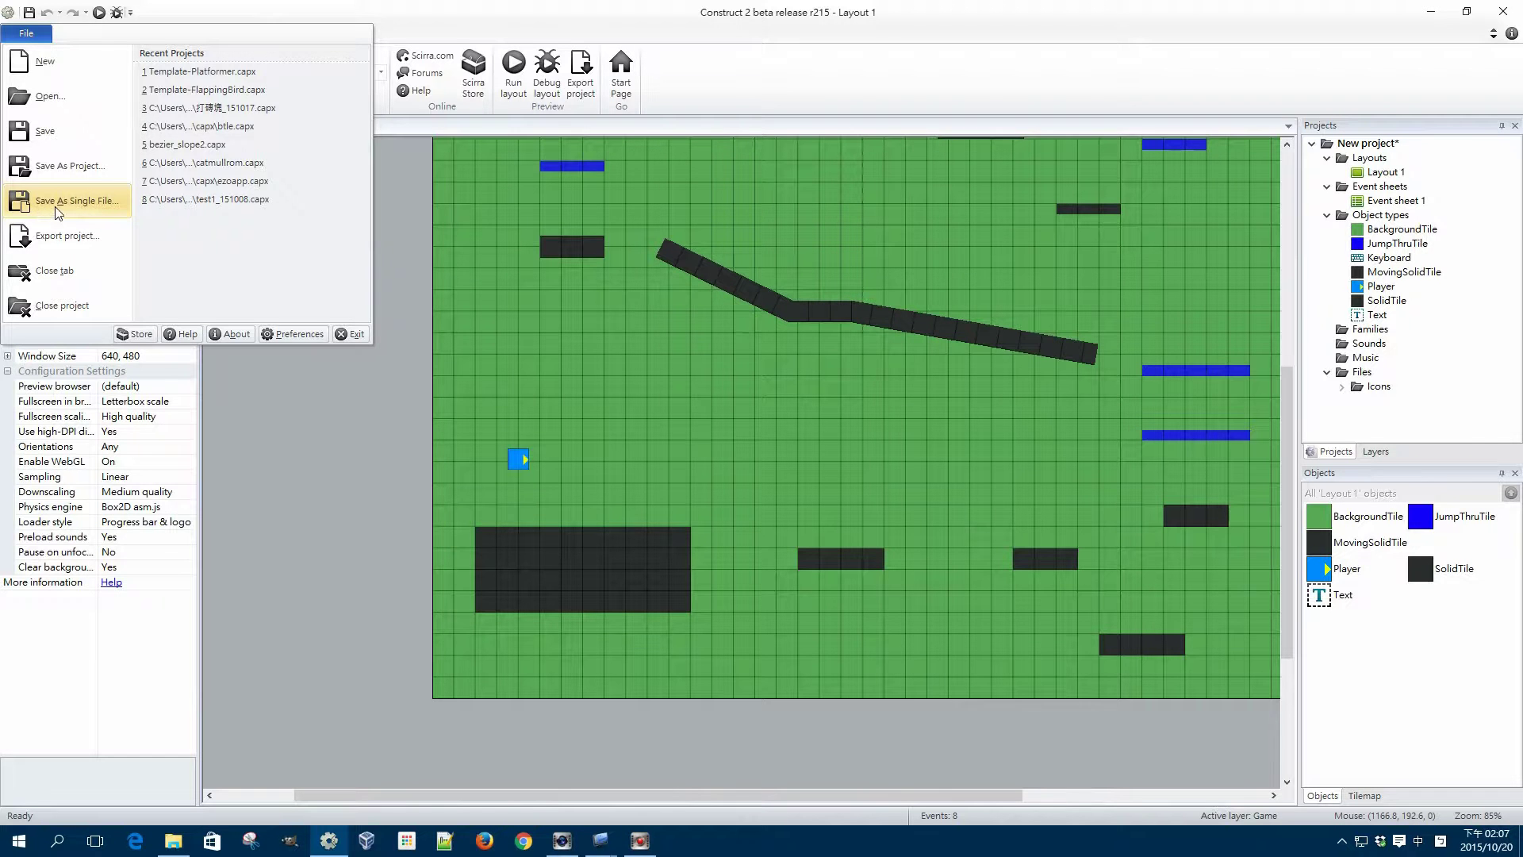
pyautogui.click(51, 212)
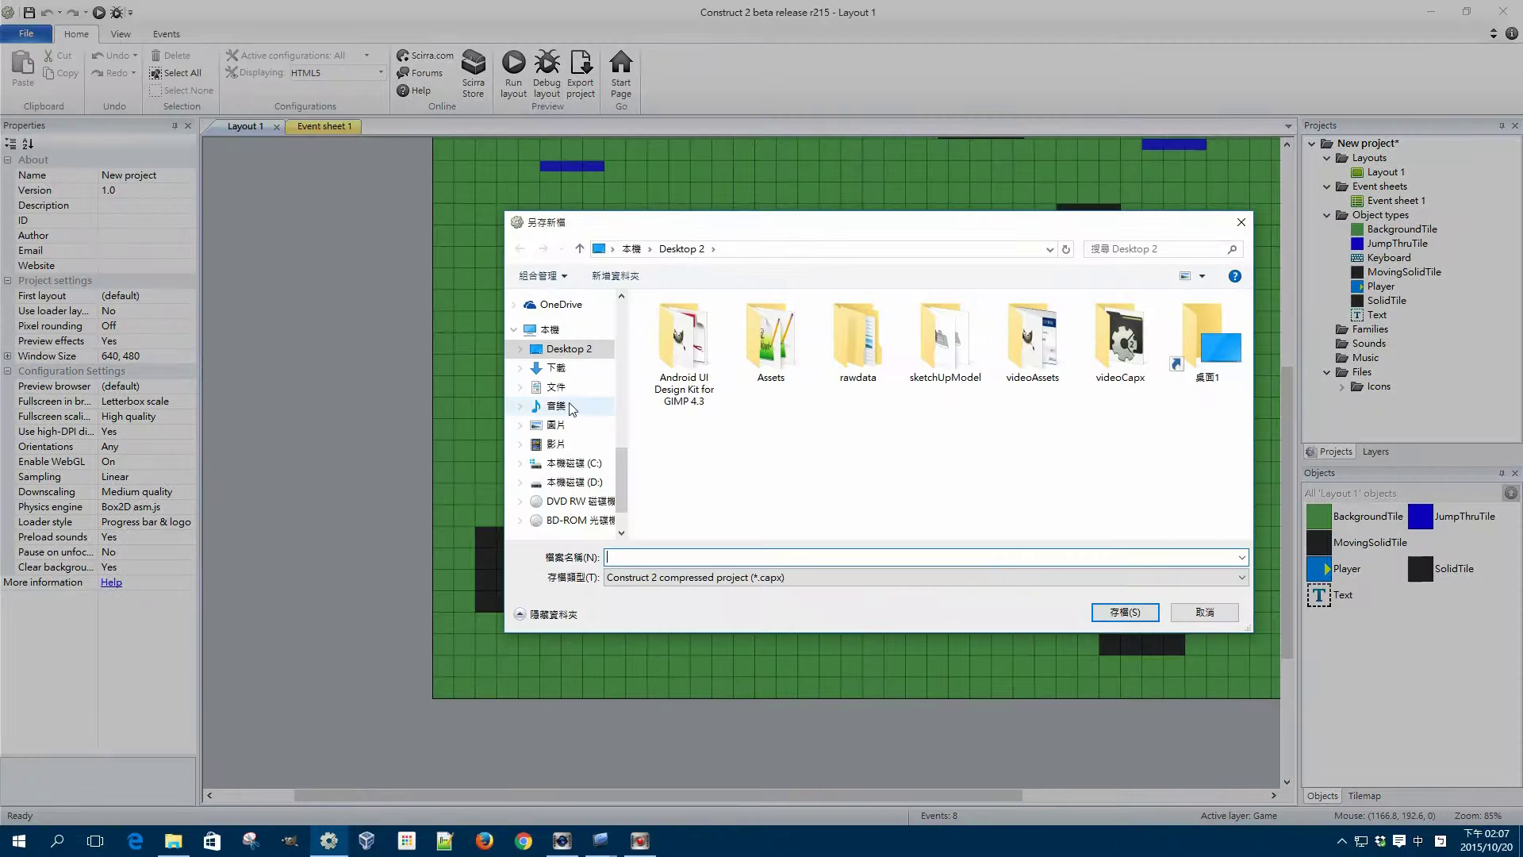
pyautogui.moveTo(565, 404)
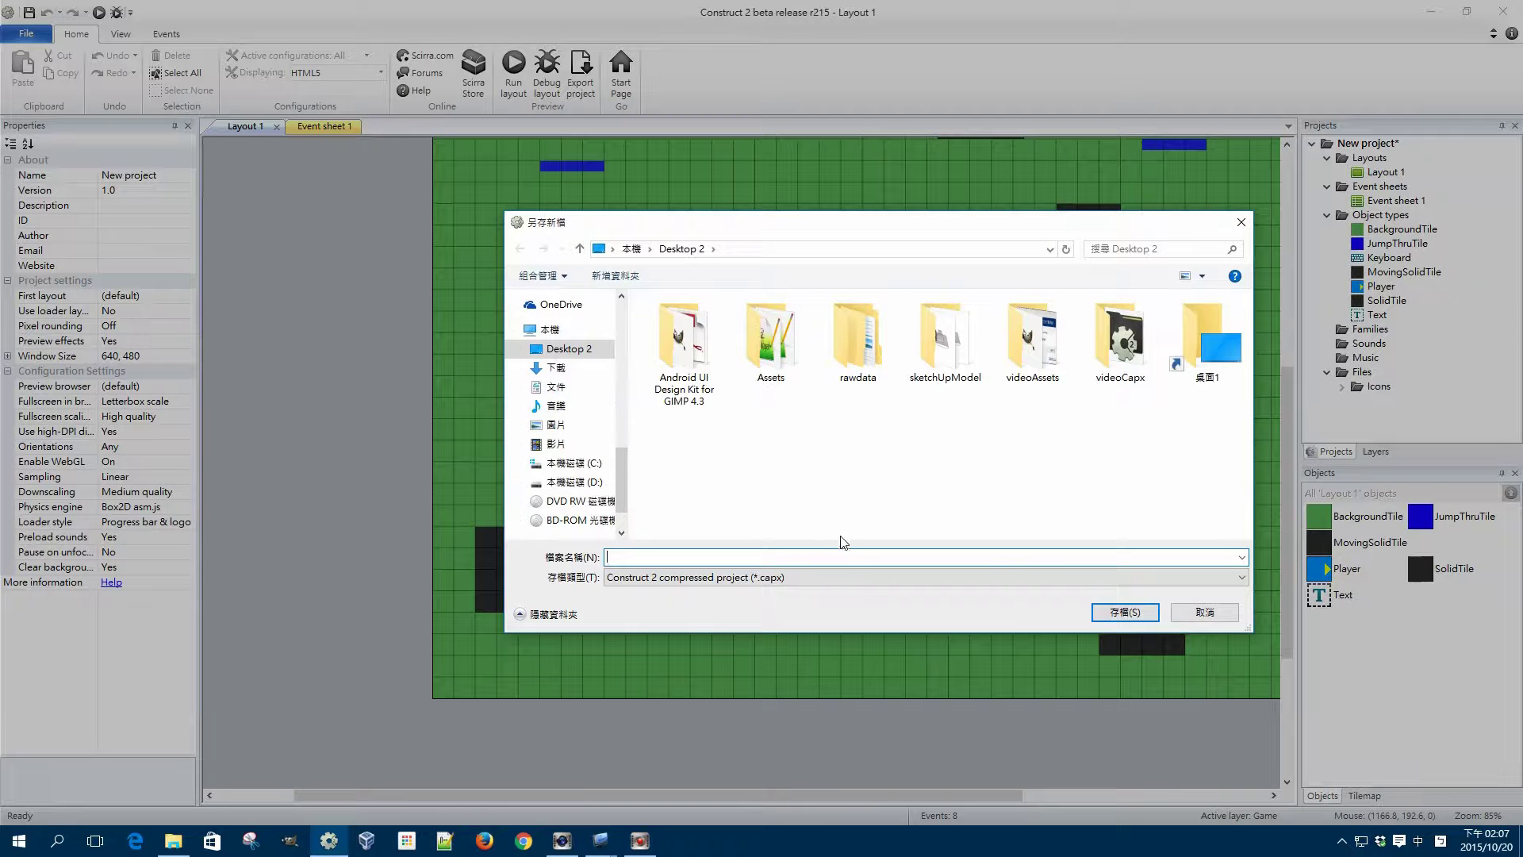
pyautogui.click(841, 555)
pyautogui.write('lesson2')
pyautogui.press('Return')
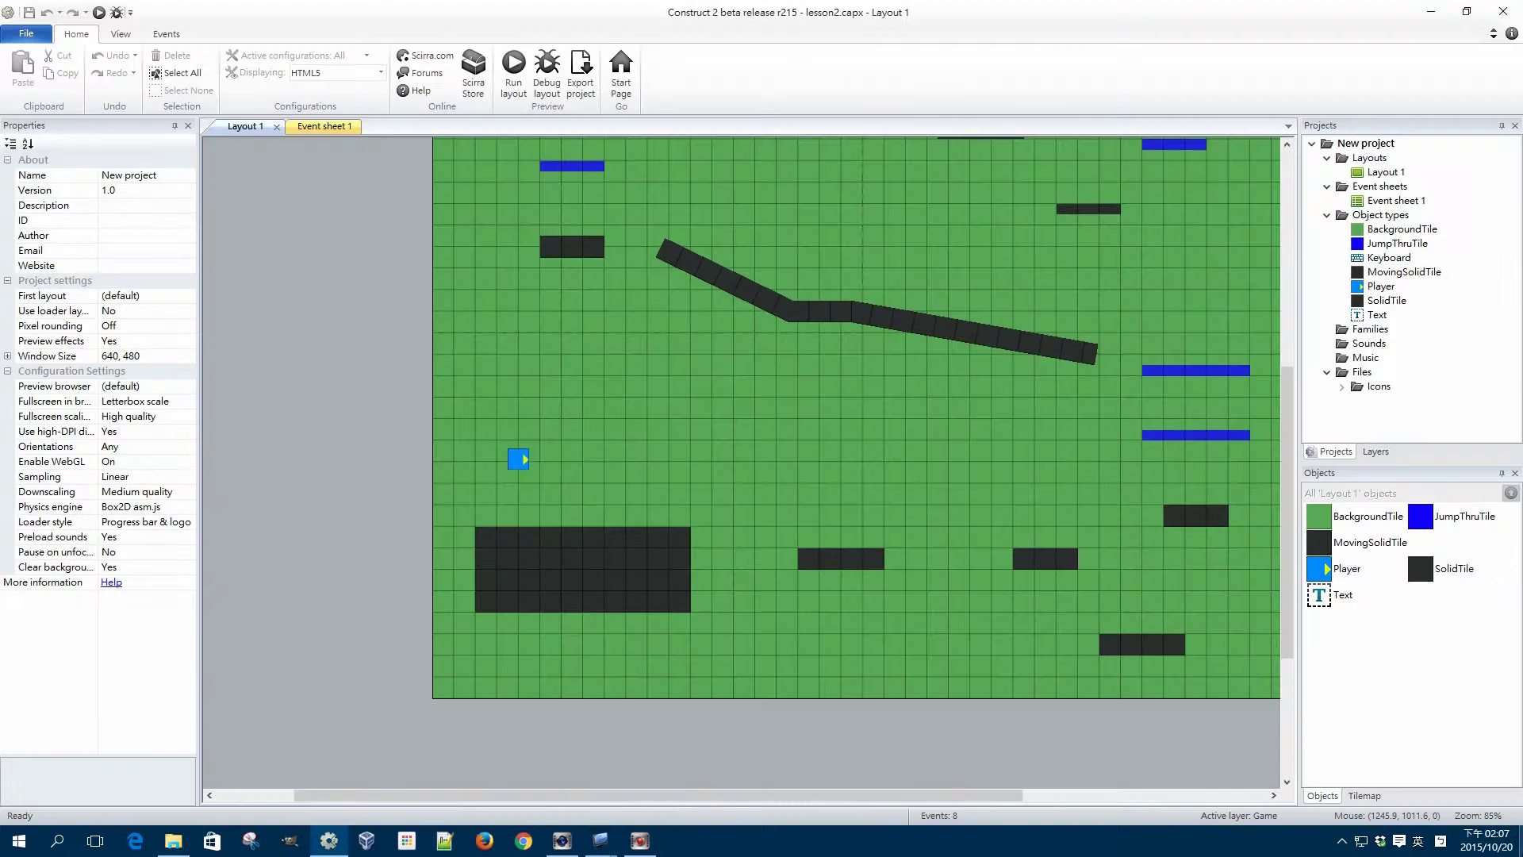
# Minimise Construct 2 and drag the lesson2.capx icon to the top centre of the desktop
pyautogui.click(329, 840)
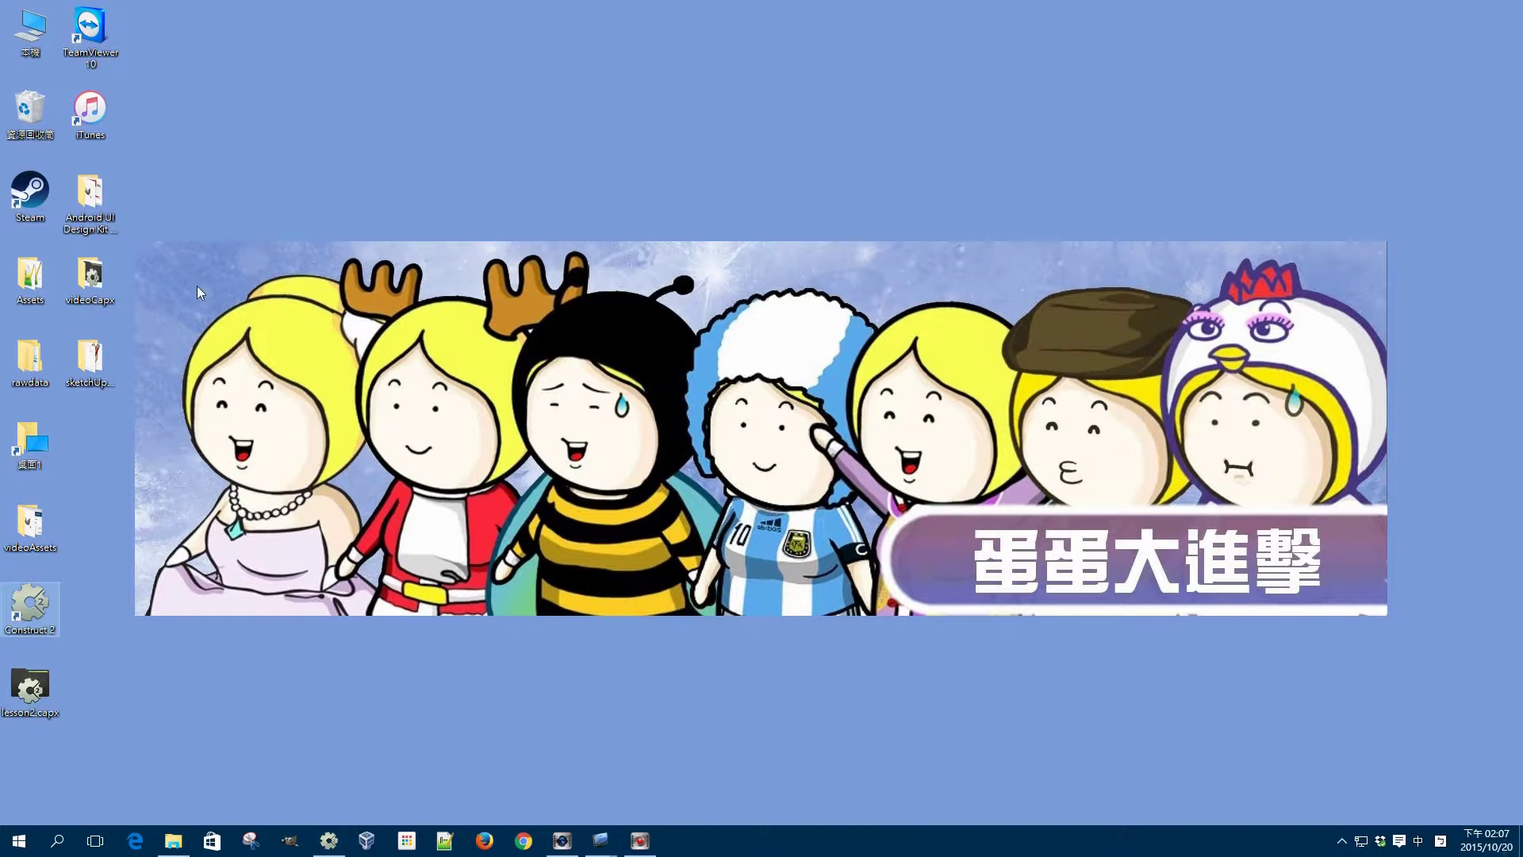
pyautogui.click(45, 601)
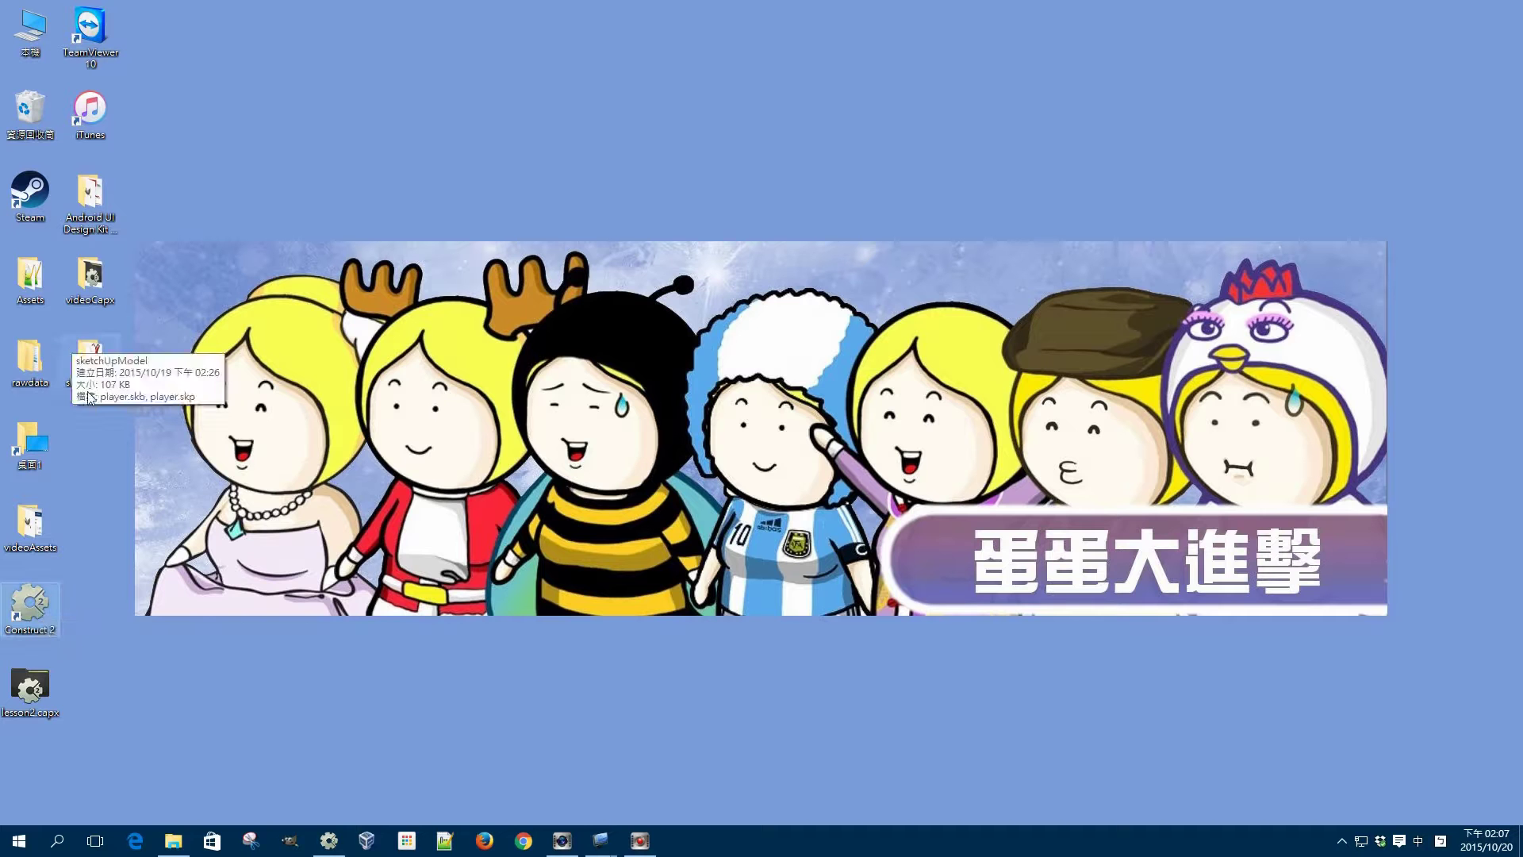
pyautogui.moveTo(30, 689); pyautogui.dragTo(99, 693)
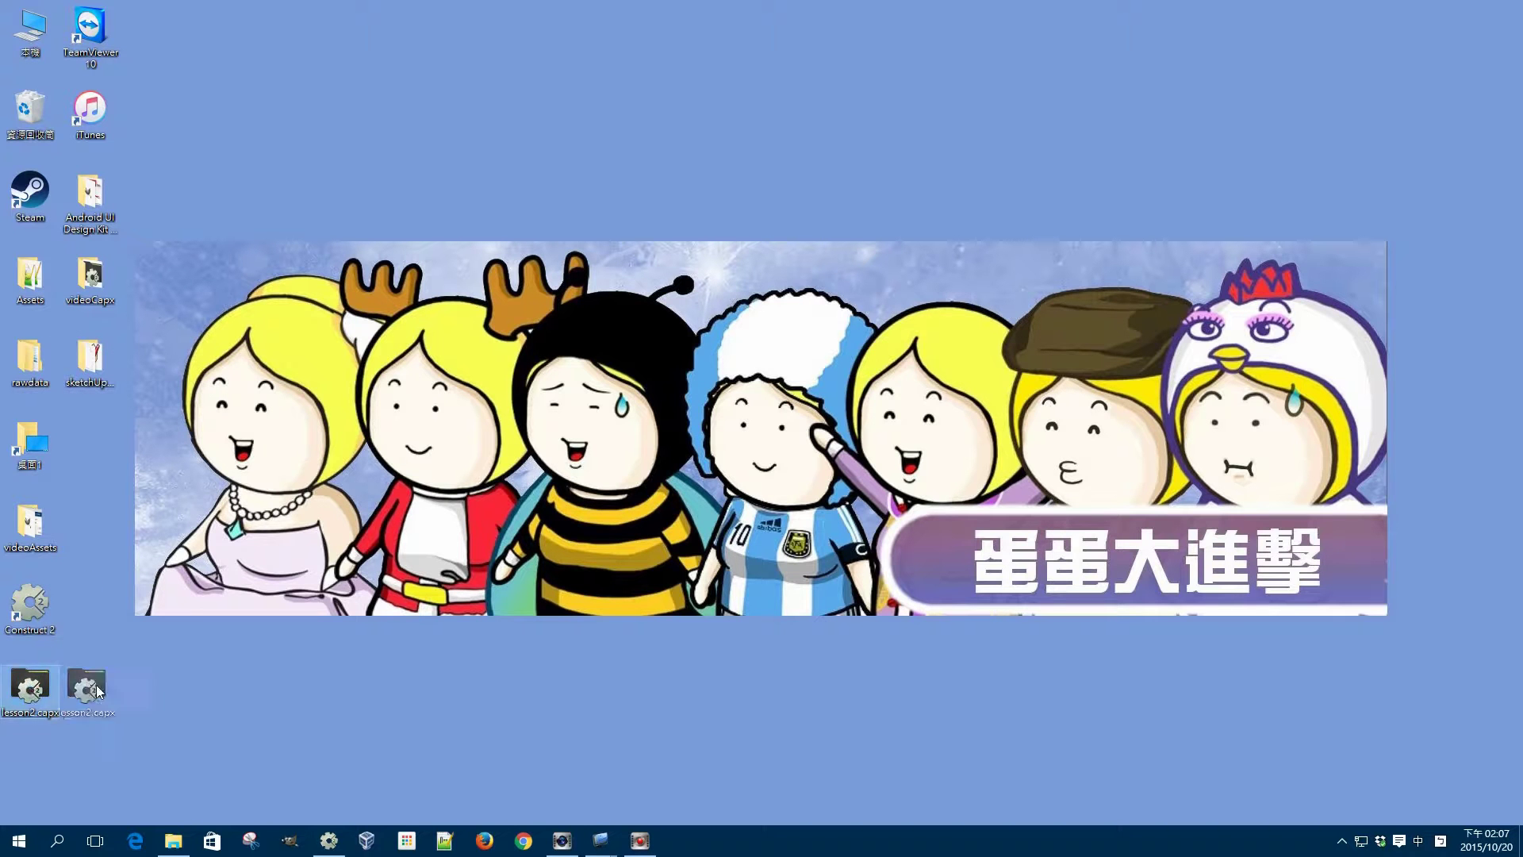
pyautogui.moveTo(99, 692); pyautogui.dragTo(632, 175)
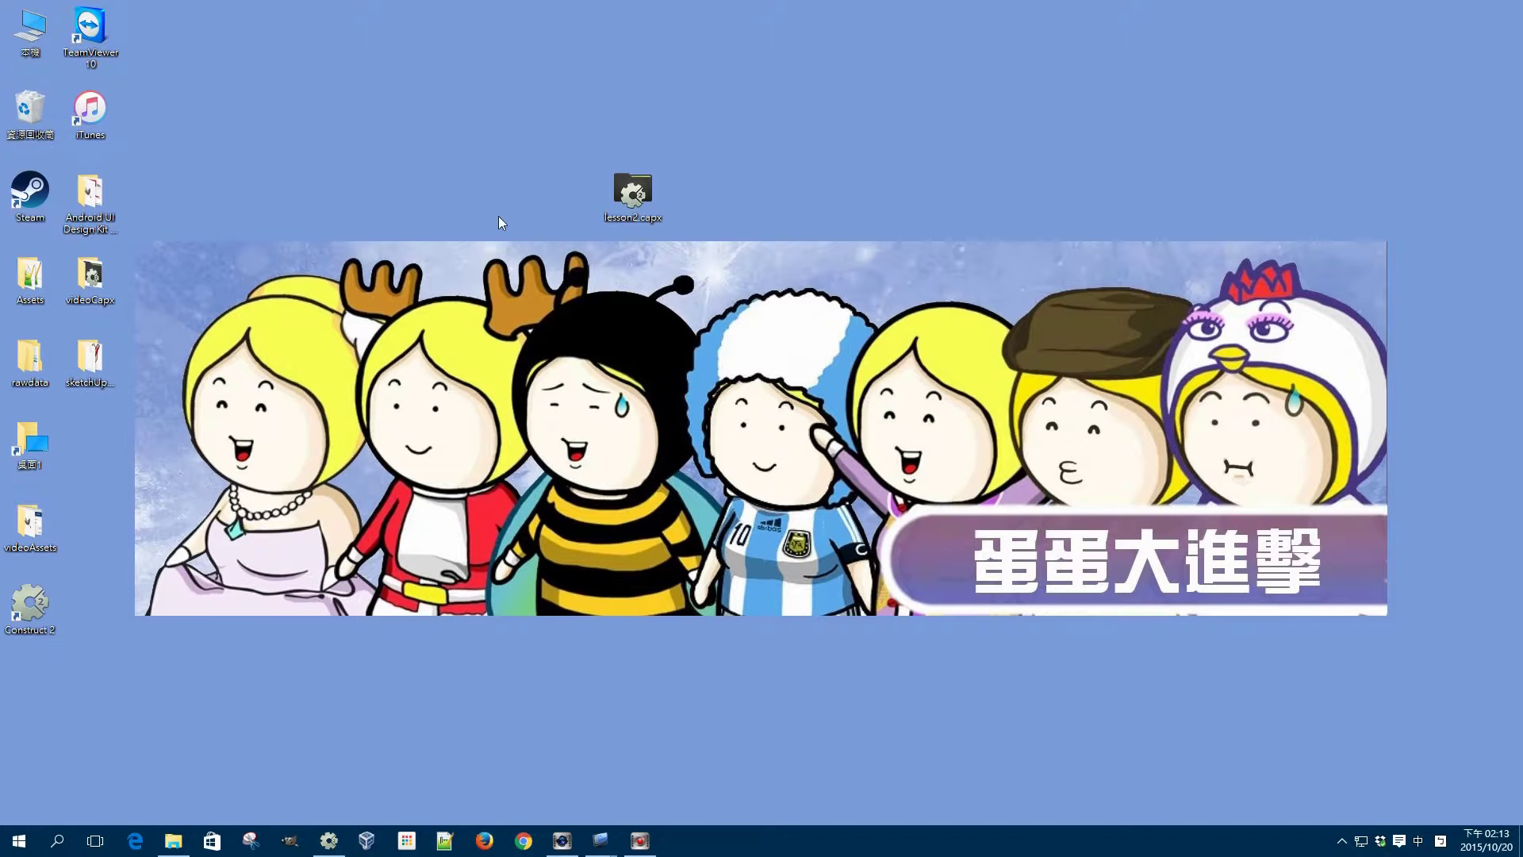
# Restore Construct 2 and reopen the lesson2.capx project from the desktop
pyautogui.click(328, 840)
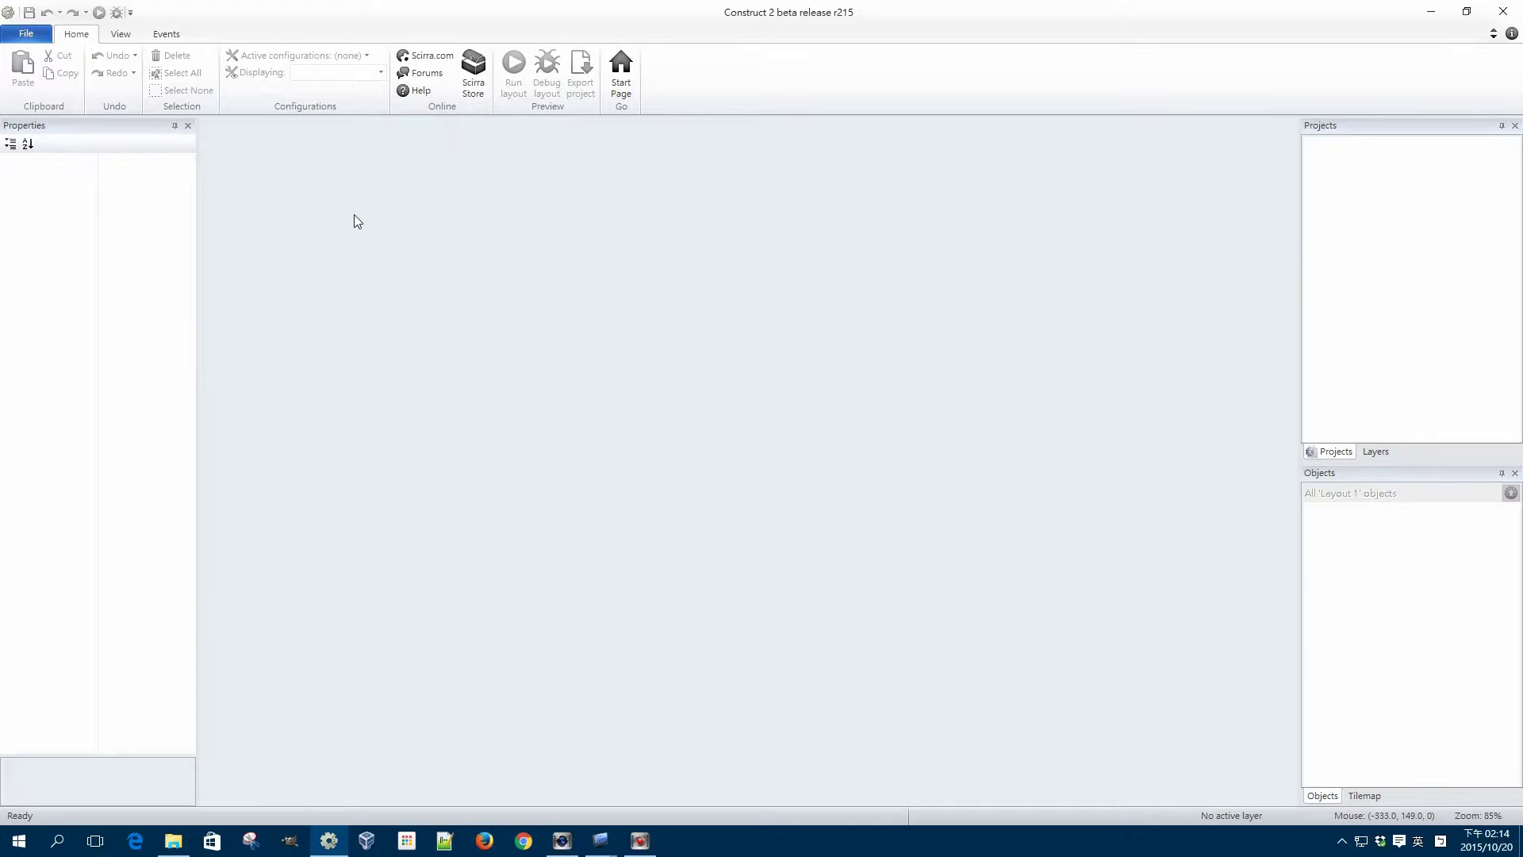
pyautogui.click(43, 40)
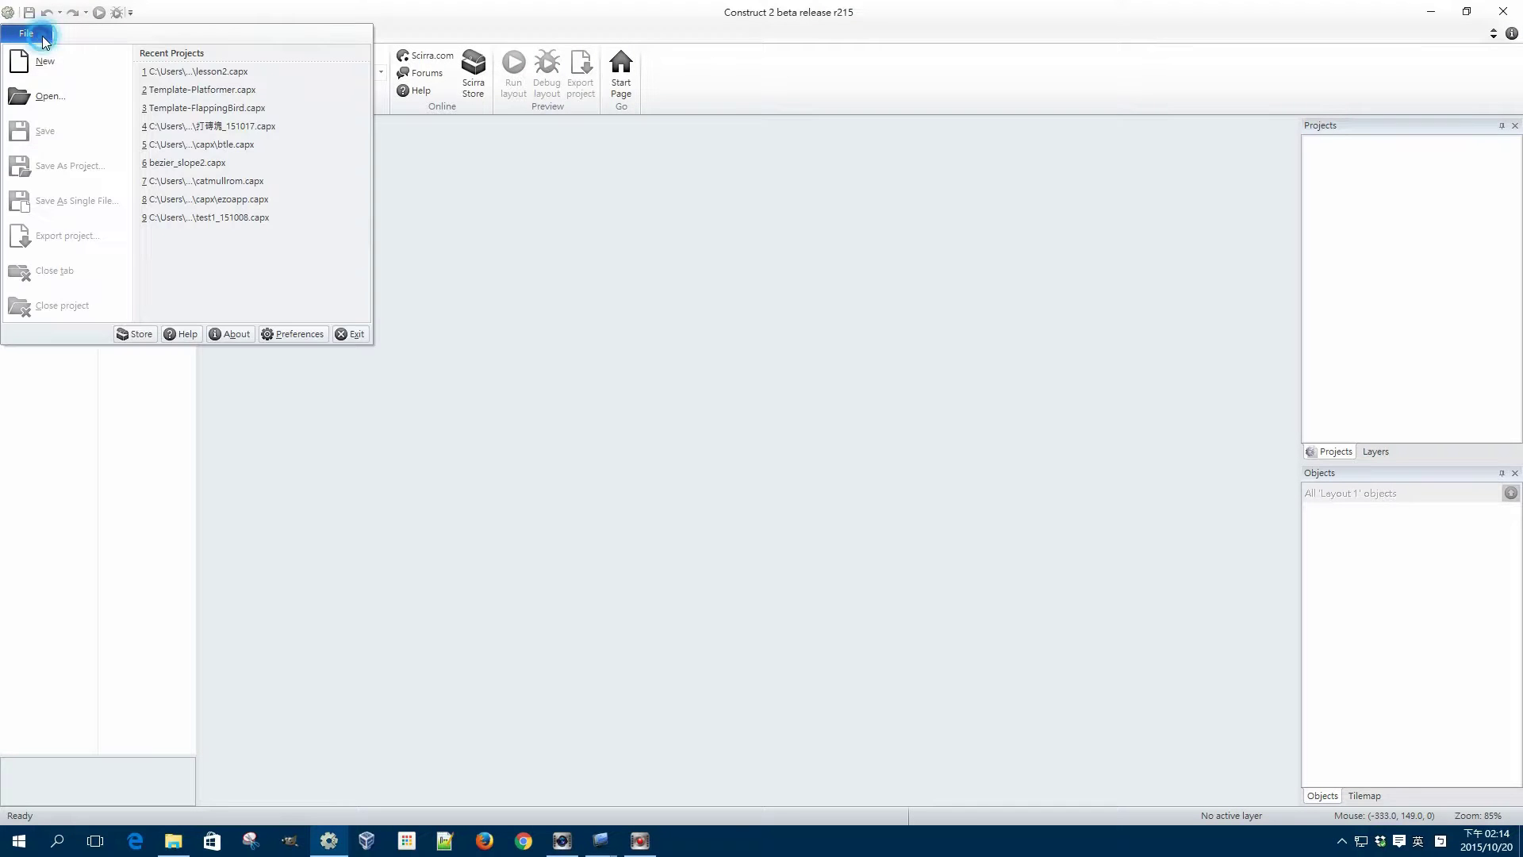
pyautogui.click(75, 94)
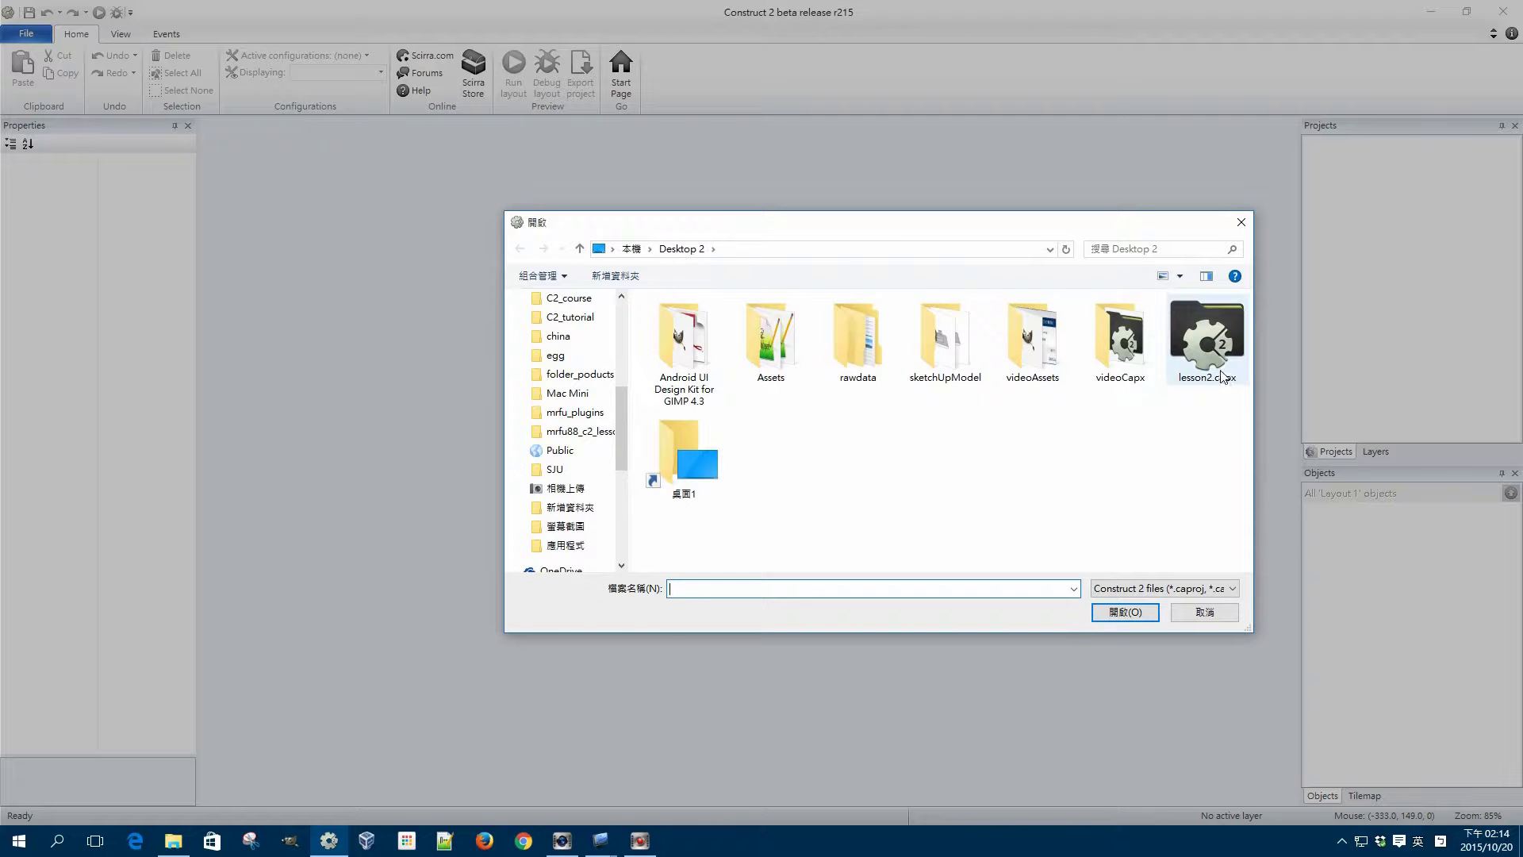
pyautogui.moveTo(1207, 339)
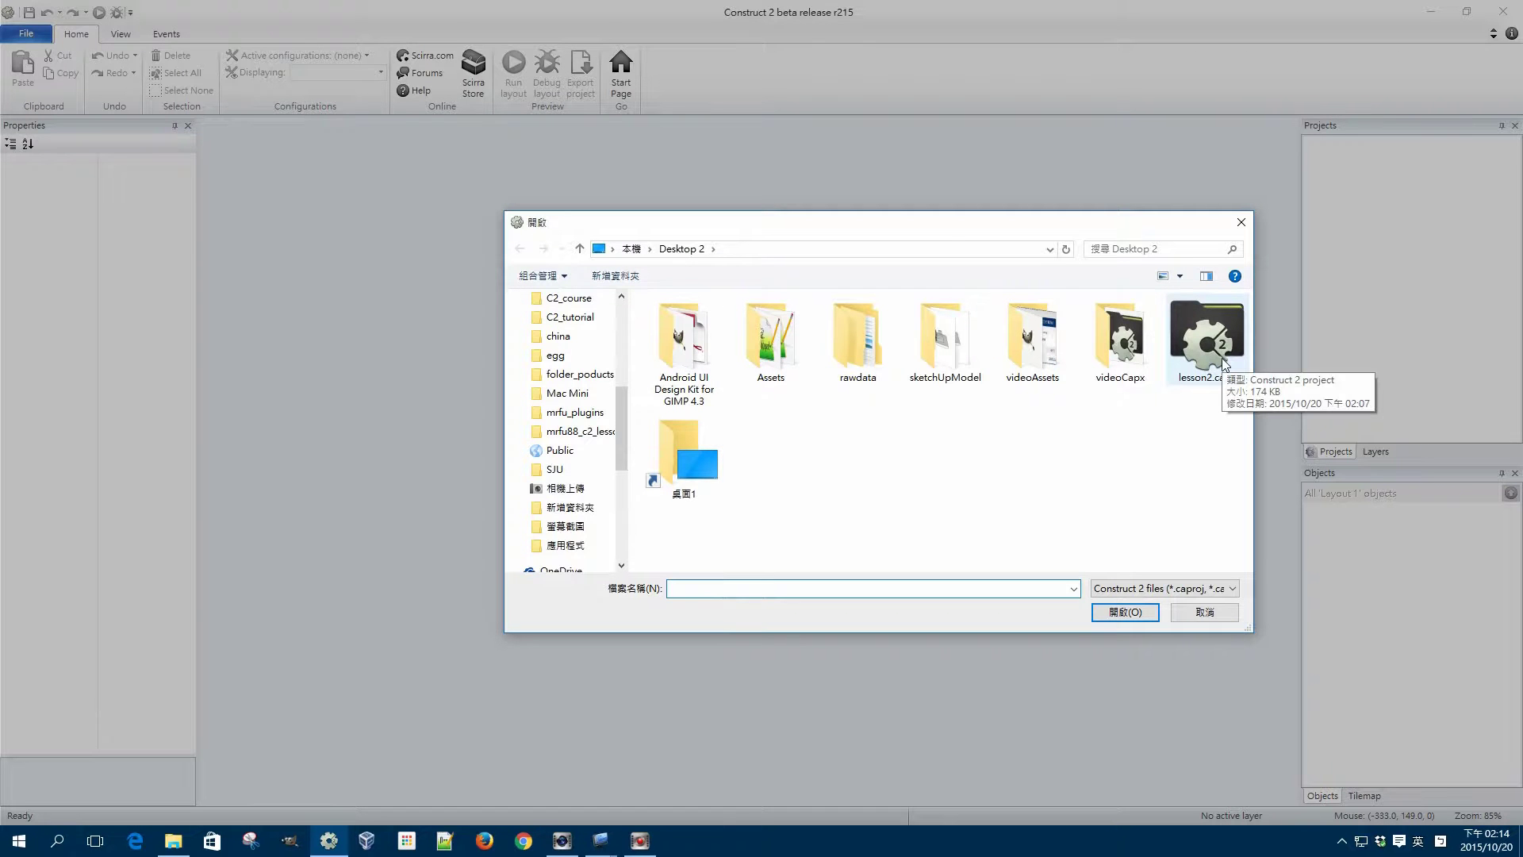
pyautogui.doubleClick(1222, 364)
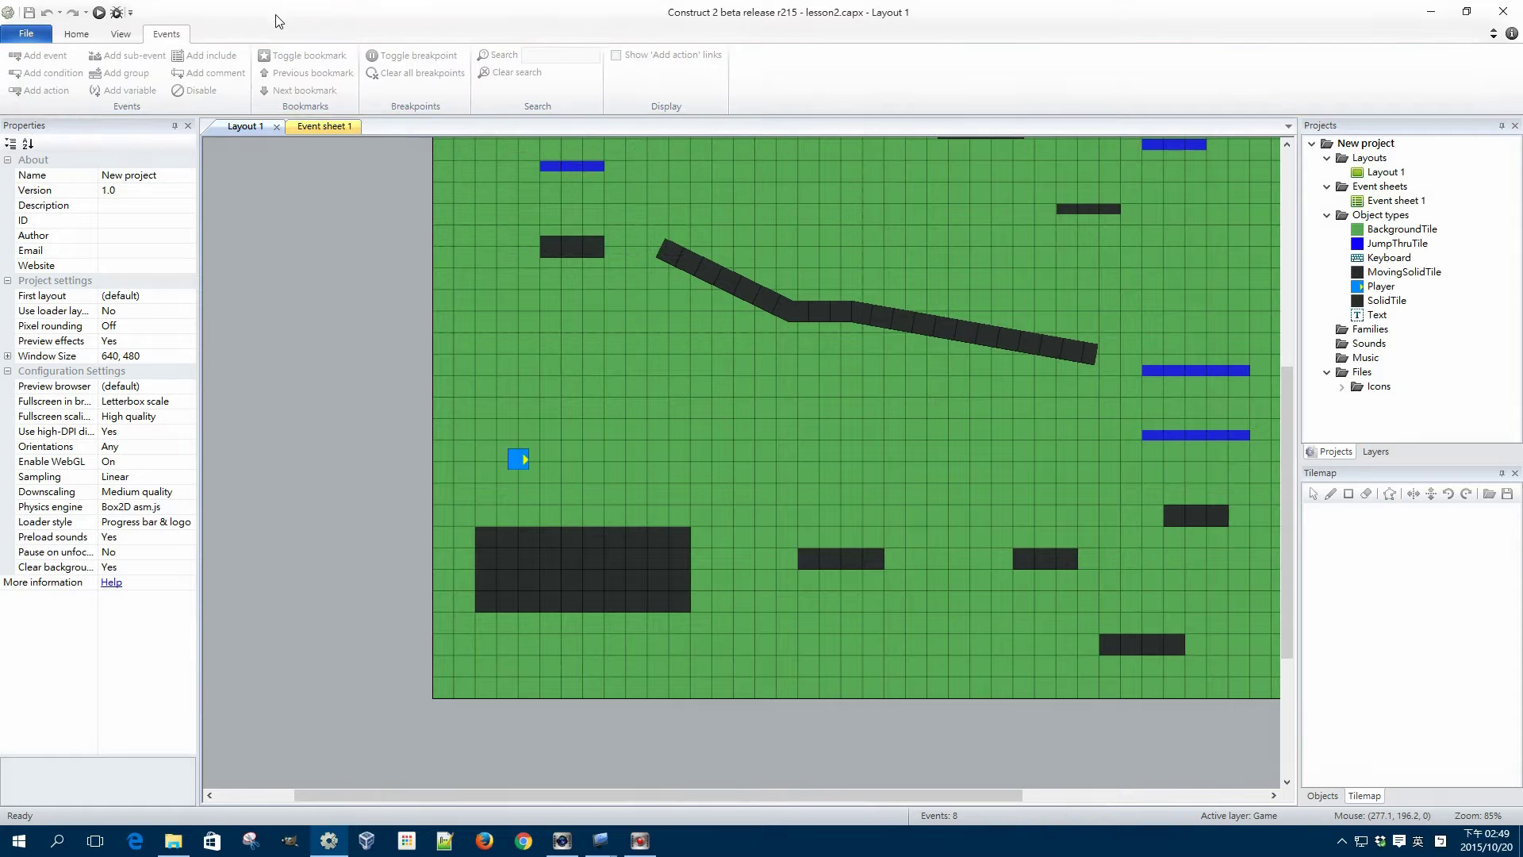
# Toggle the Properties Bar off and on from the View ribbon, leaving it visible, then show the Events ribbon
pyautogui.click(77, 34)
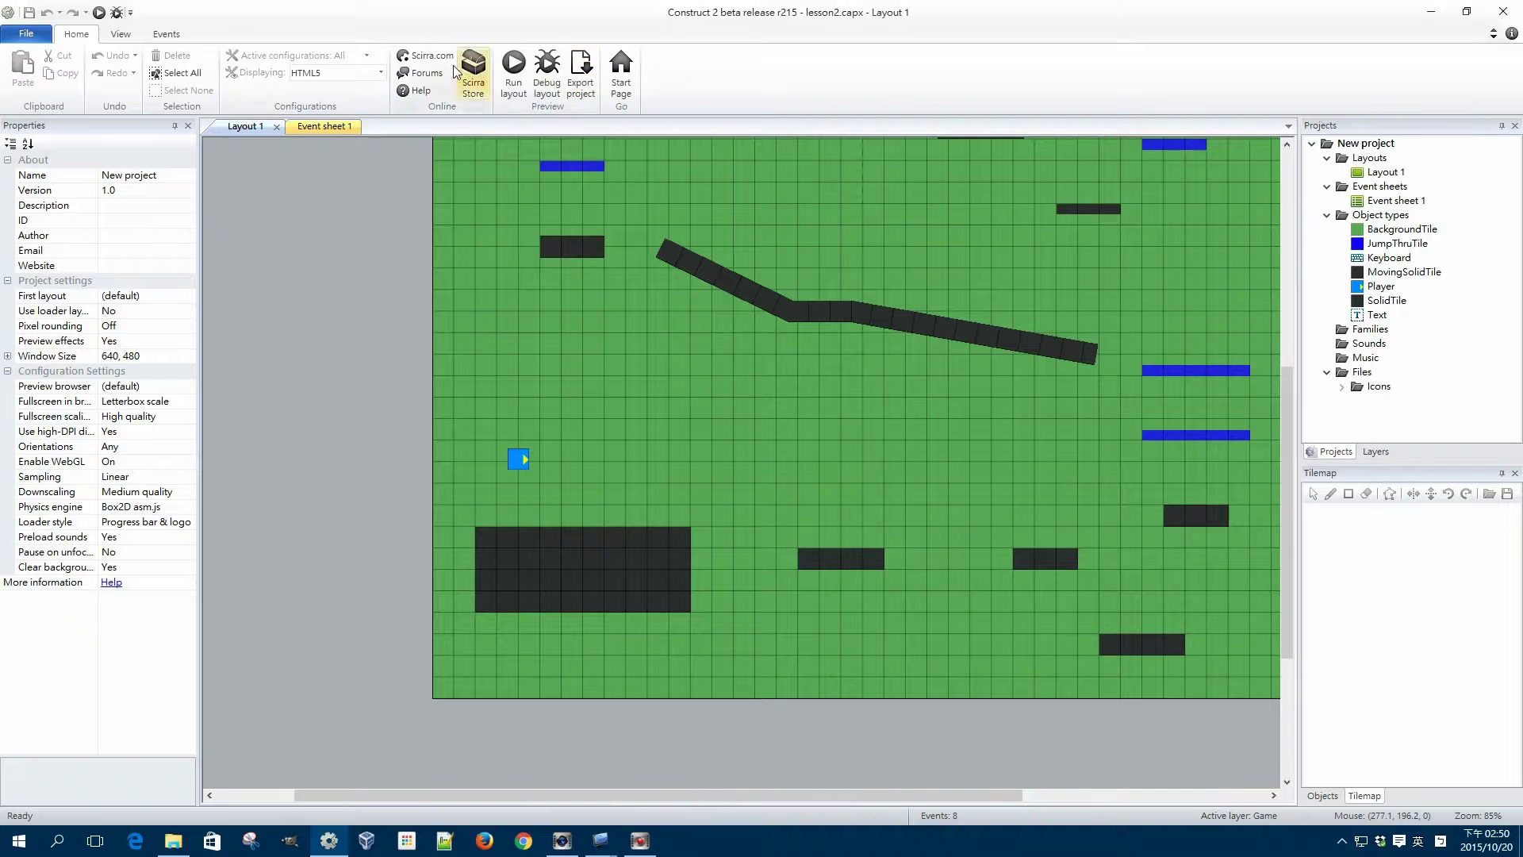
pyautogui.click(121, 34)
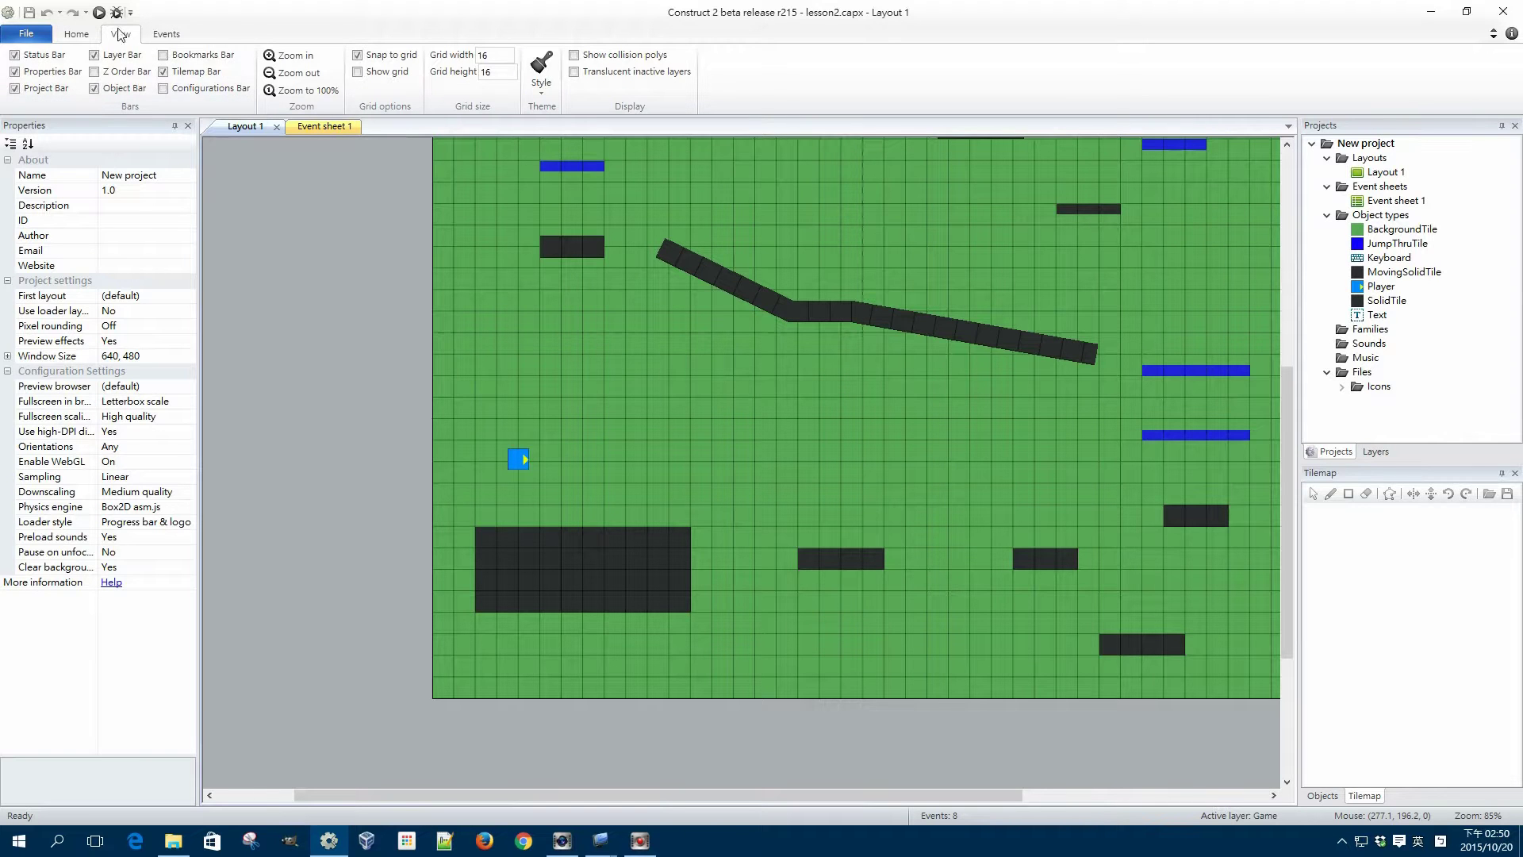
pyautogui.click(14, 72)
pyautogui.click(14, 71)
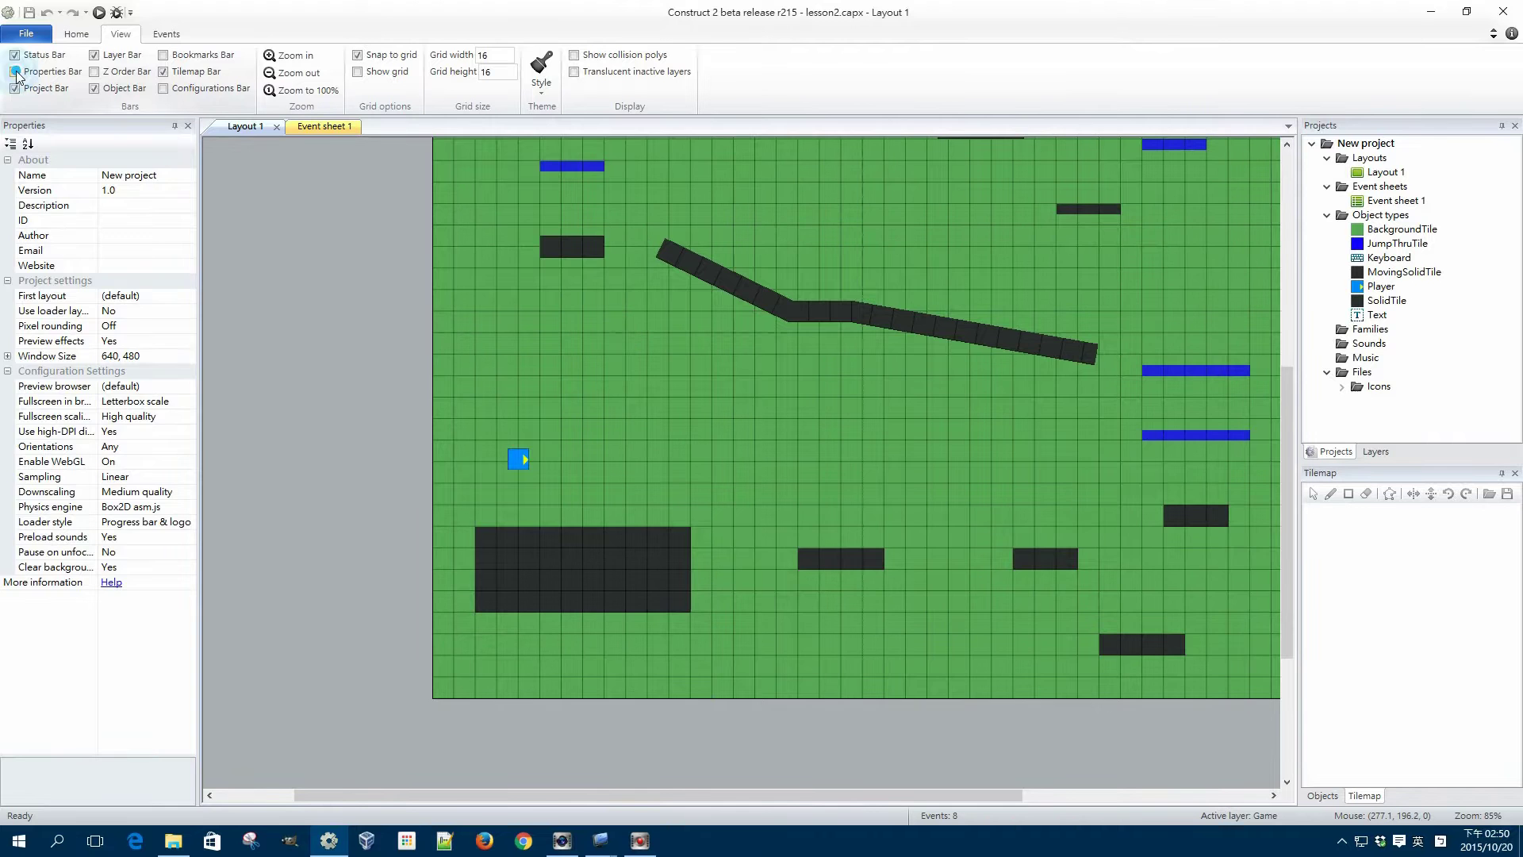
pyautogui.click(15, 72)
pyautogui.click(14, 72)
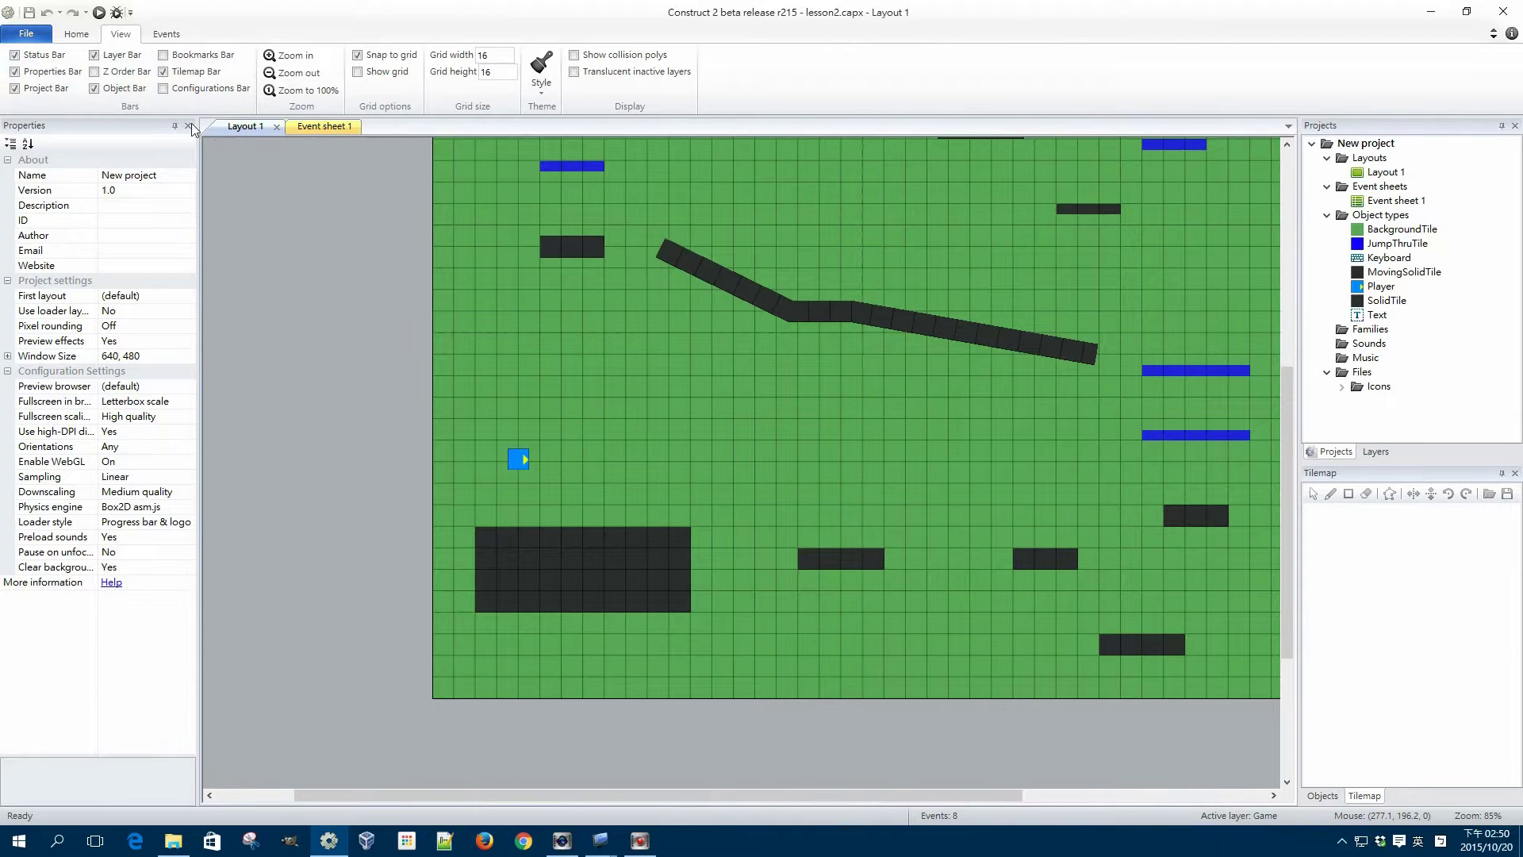
pyautogui.click(167, 34)
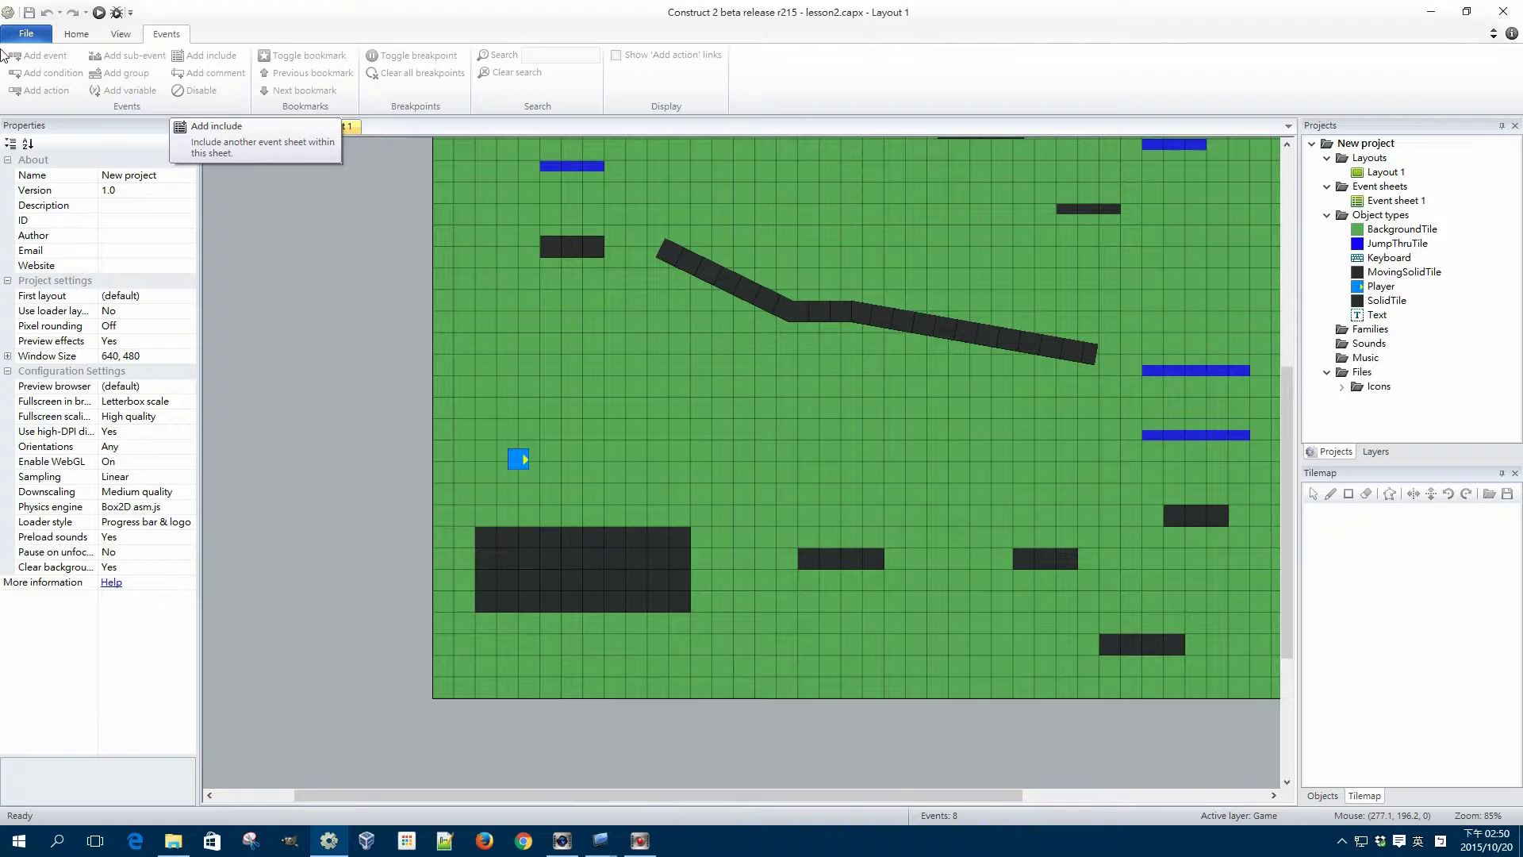
pyautogui.click(343, 127)
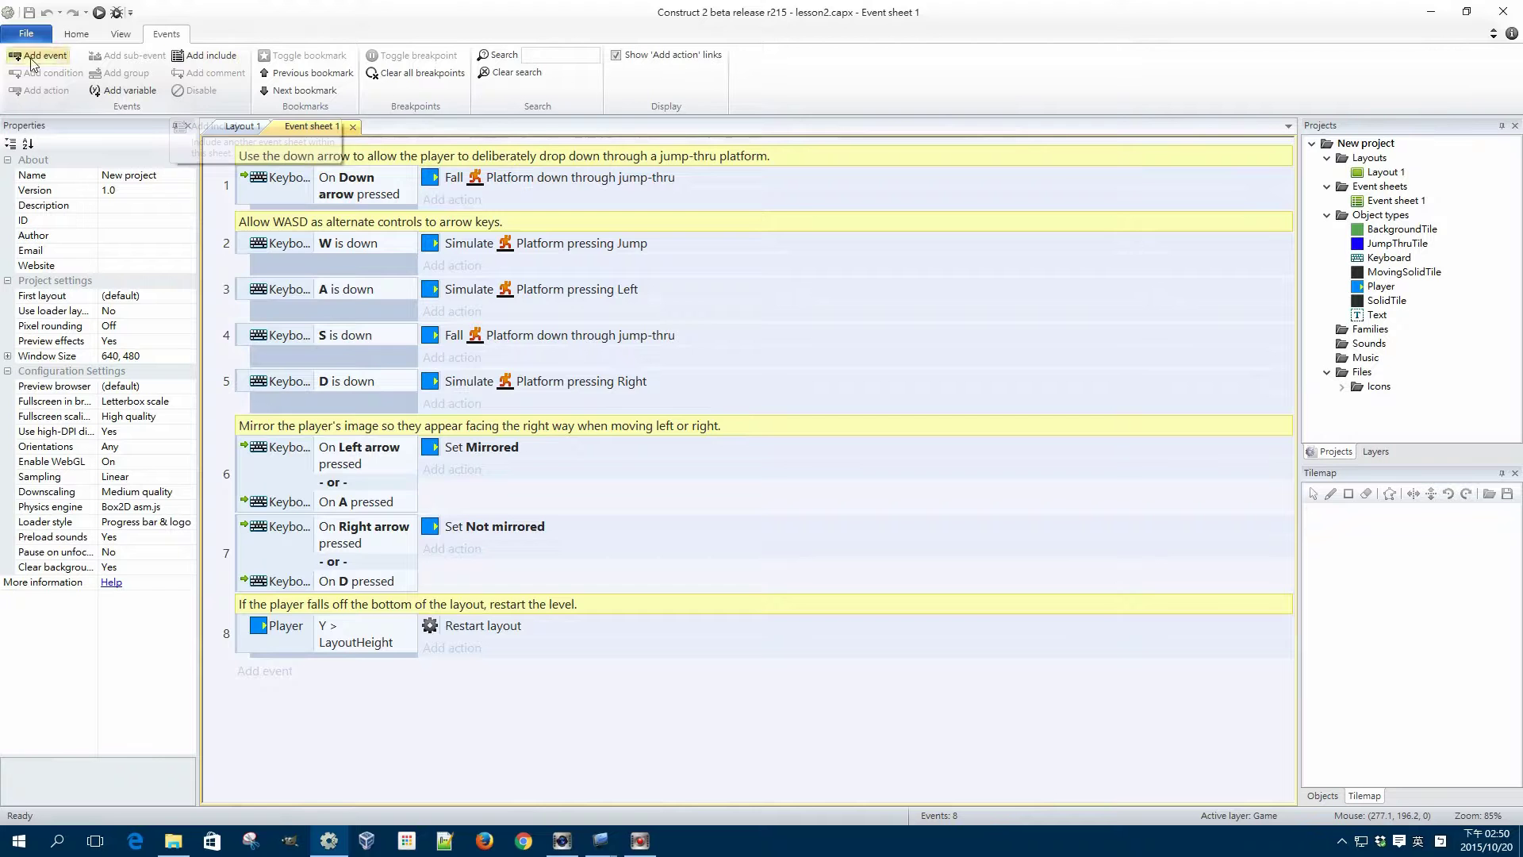
pyautogui.click(221, 126)
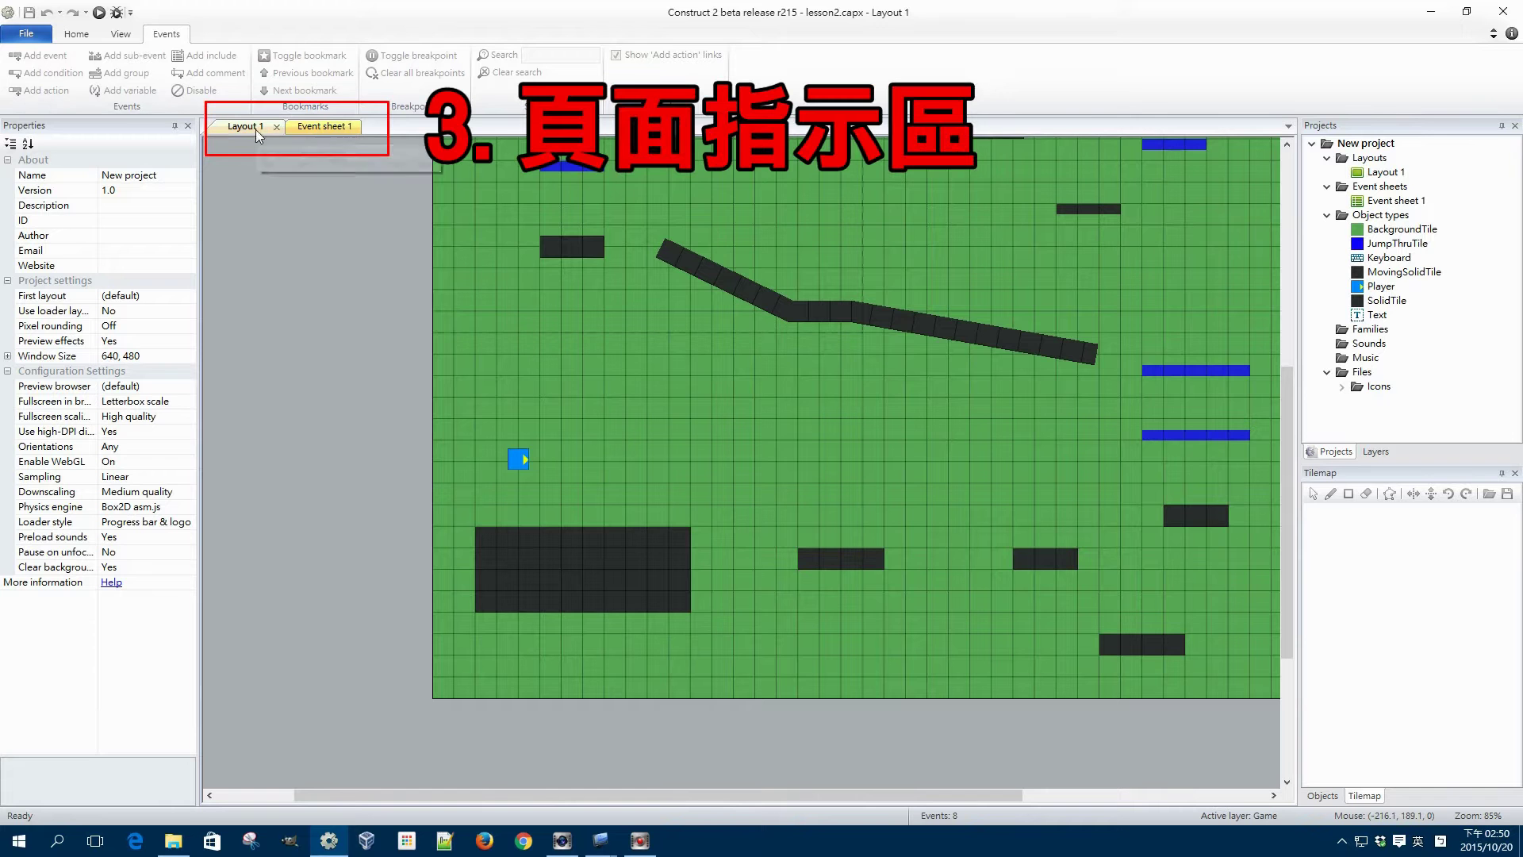
pyautogui.click(313, 134)
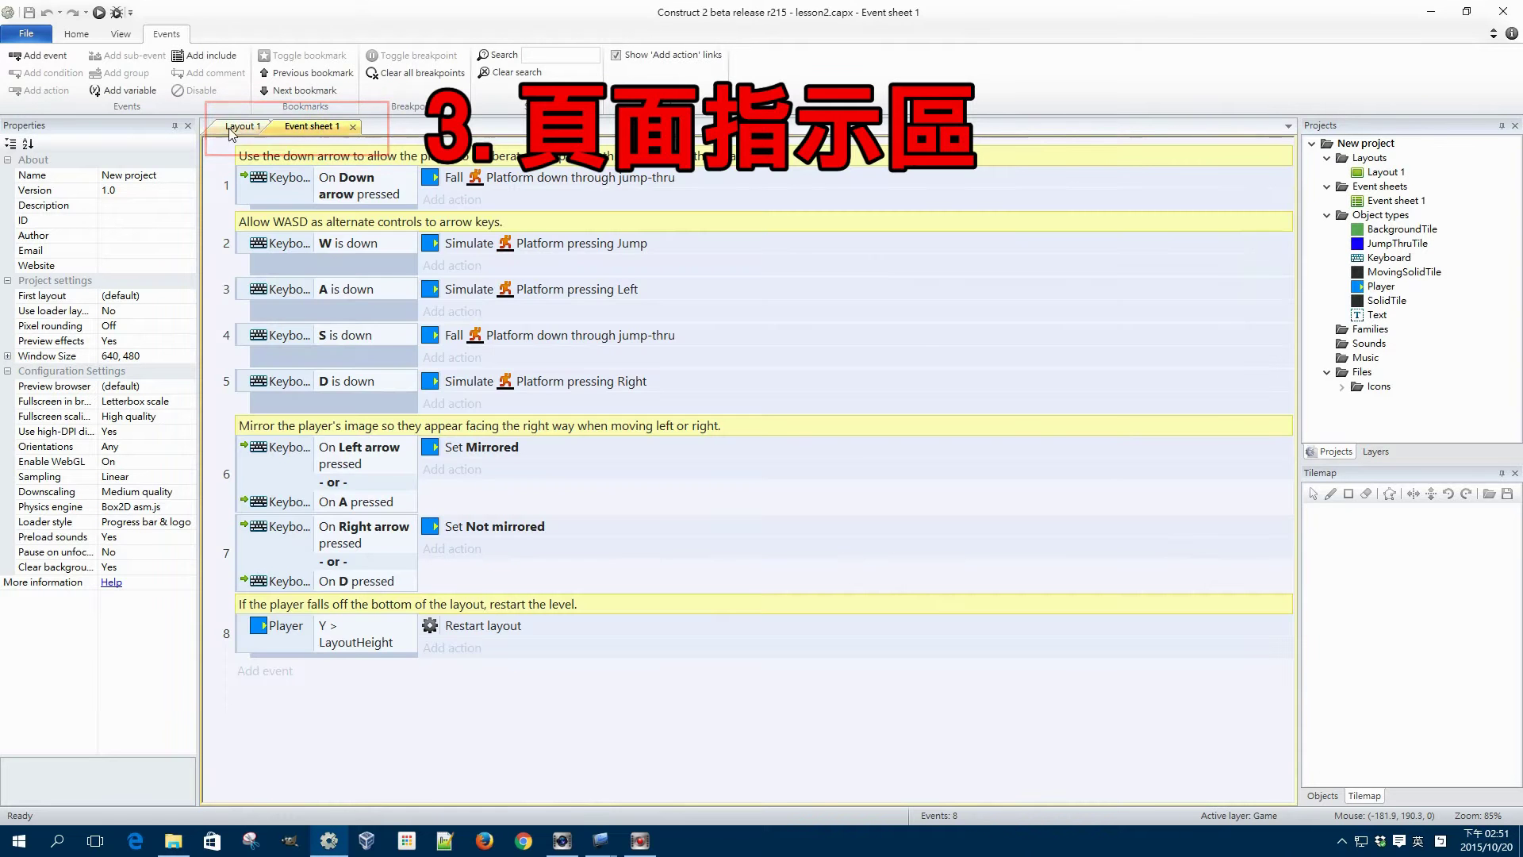
pyautogui.click(222, 127)
pyautogui.click(314, 127)
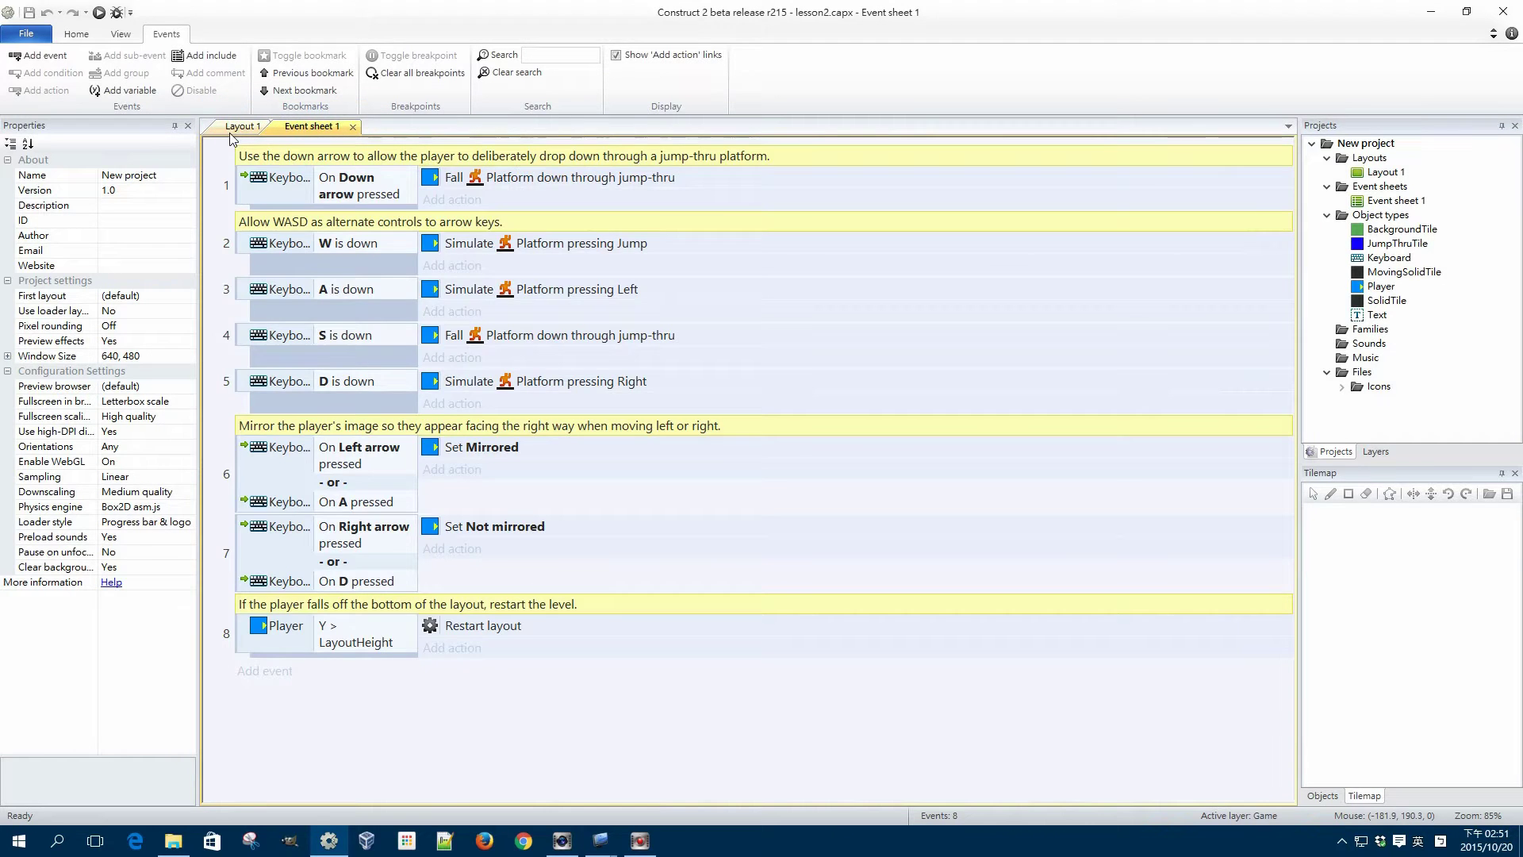
pyautogui.click(230, 133)
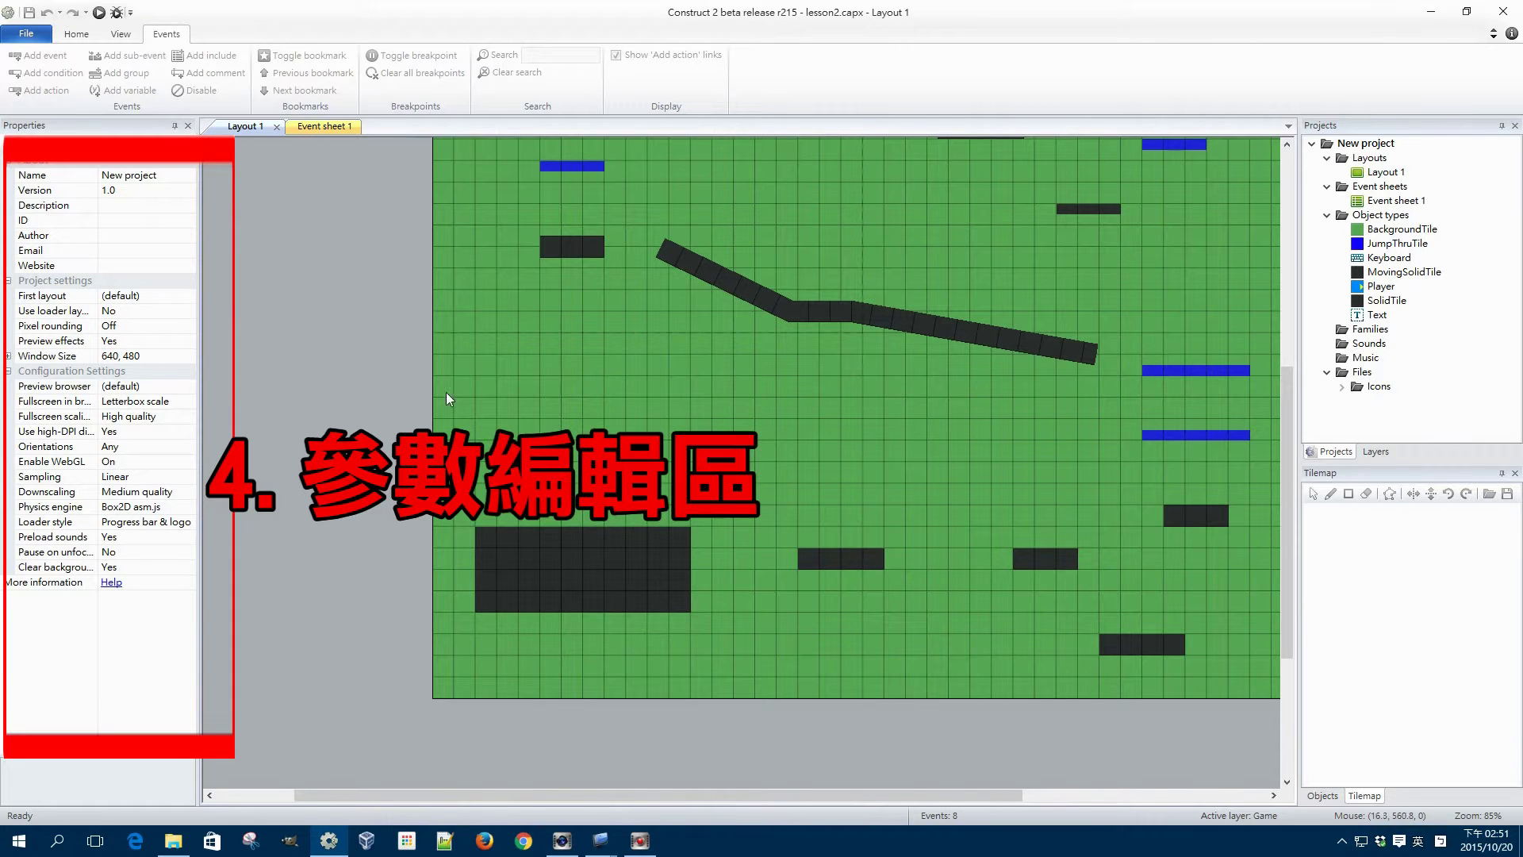
# Select the Player sprite and inspect its Max speed, Default controls and Jump sustain properties
pyautogui.click(519, 455)
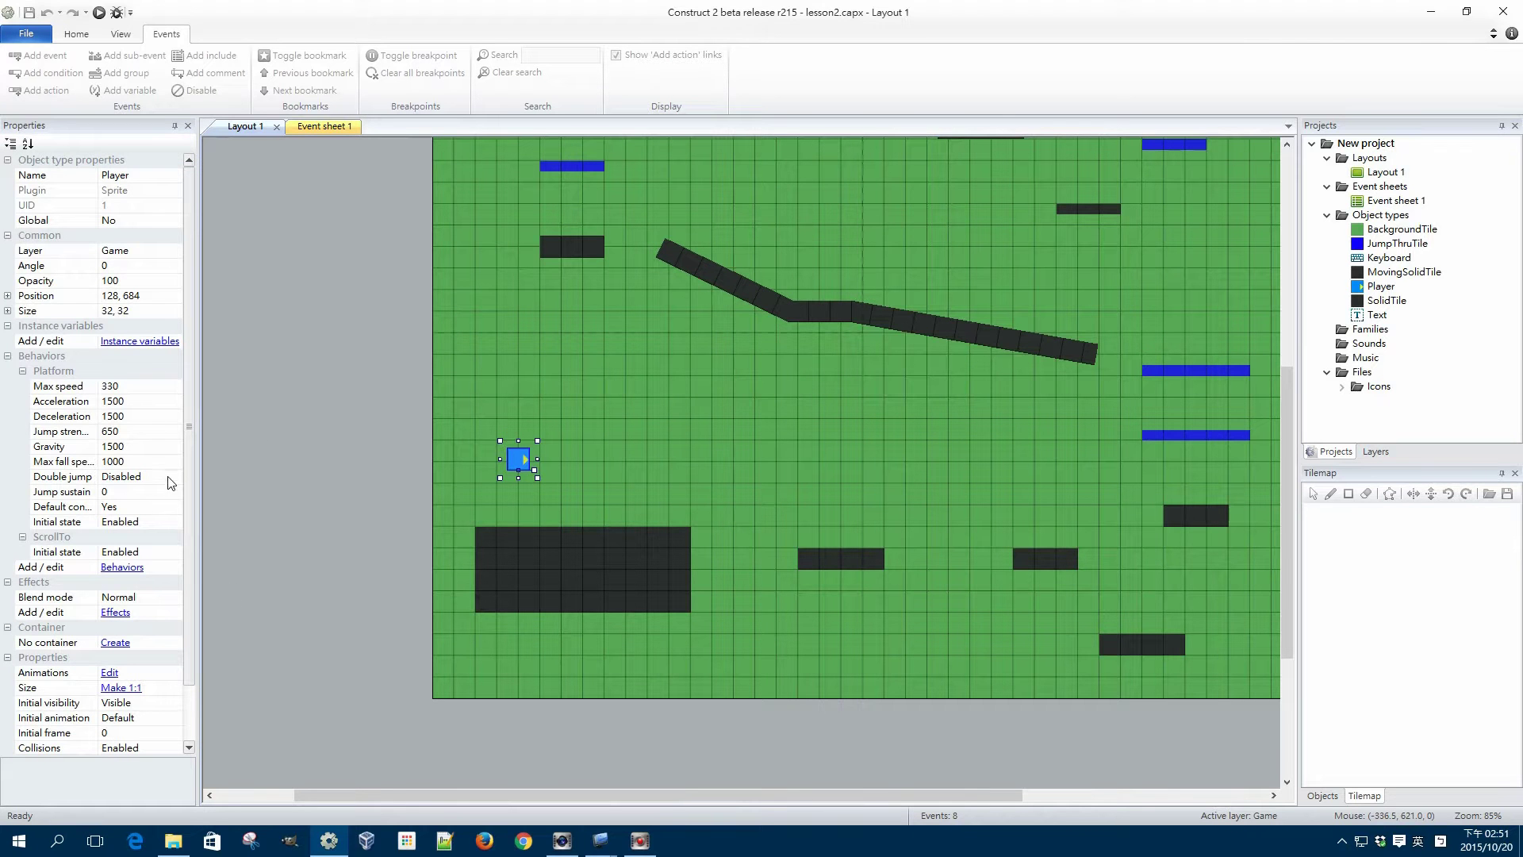
pyautogui.click(156, 383)
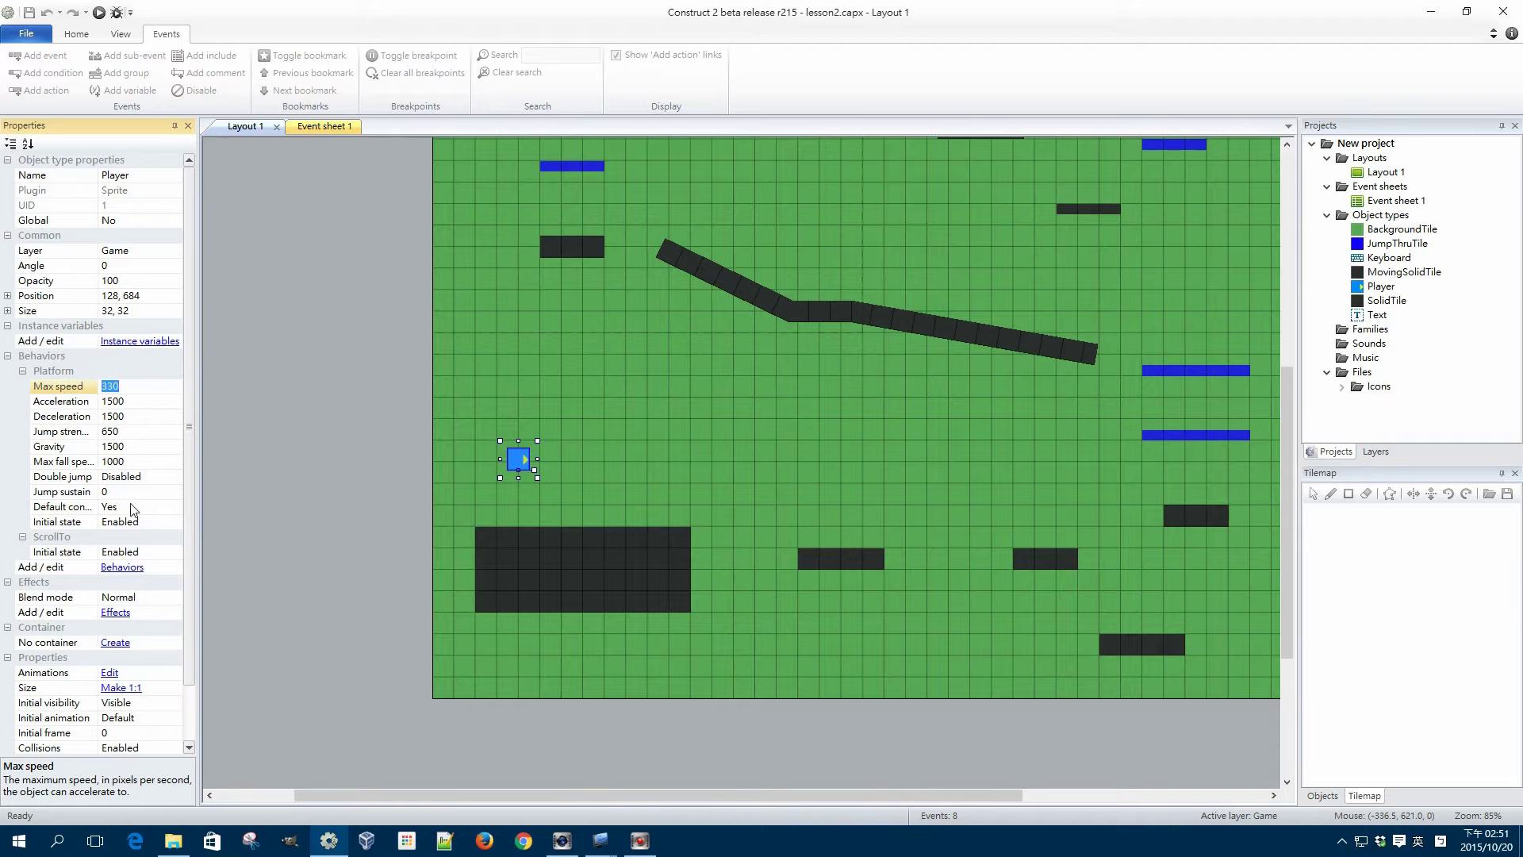
pyautogui.click(171, 508)
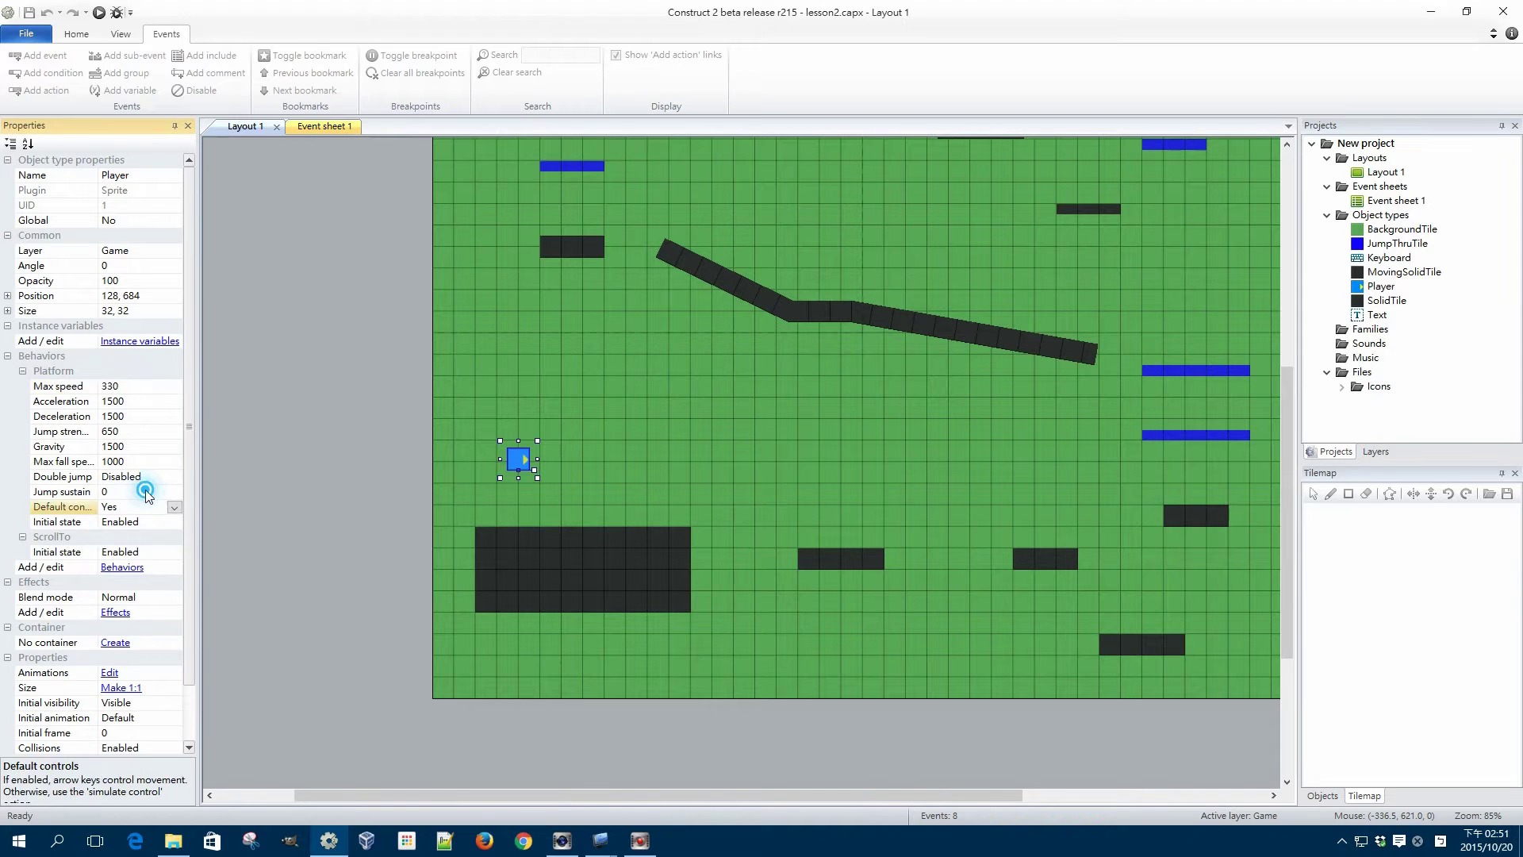
pyautogui.click(145, 490)
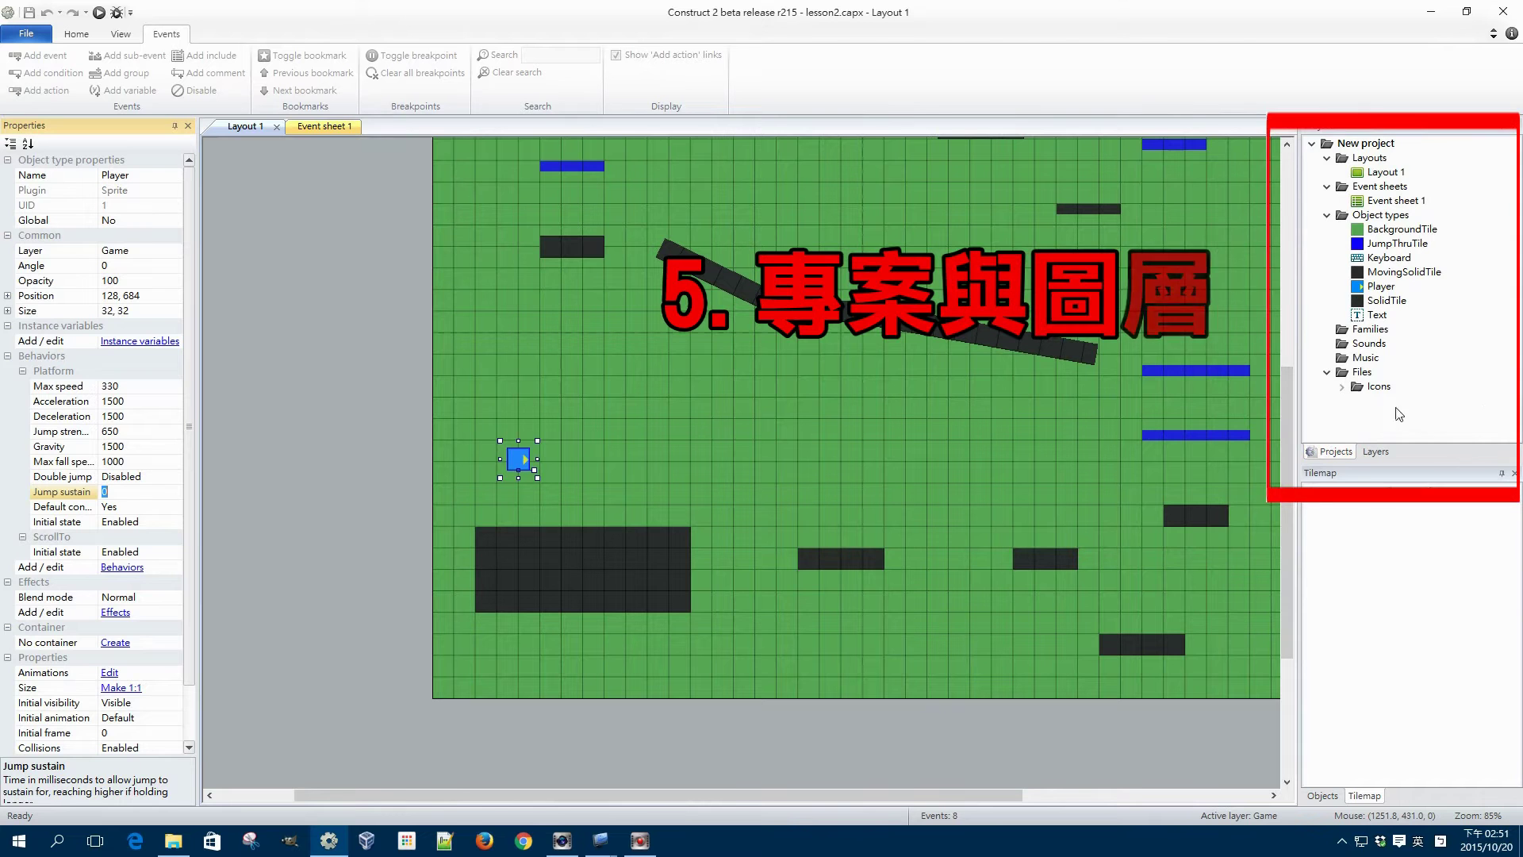
# Switch between the Projects and Layers panels, ending on the UI, Game and Background layers list
pyautogui.click(1373, 451)
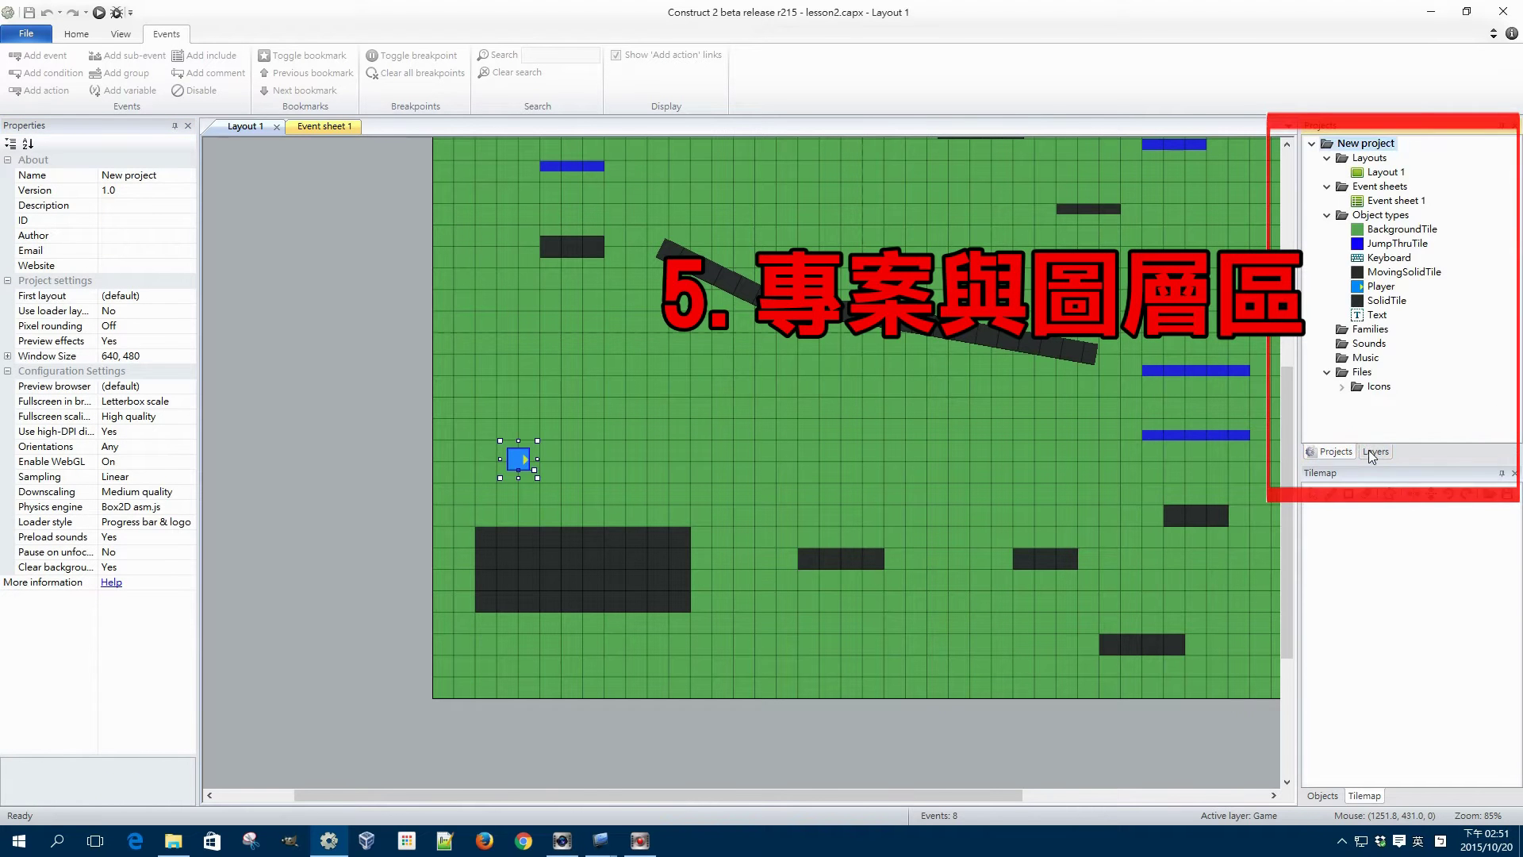
pyautogui.click(1373, 451)
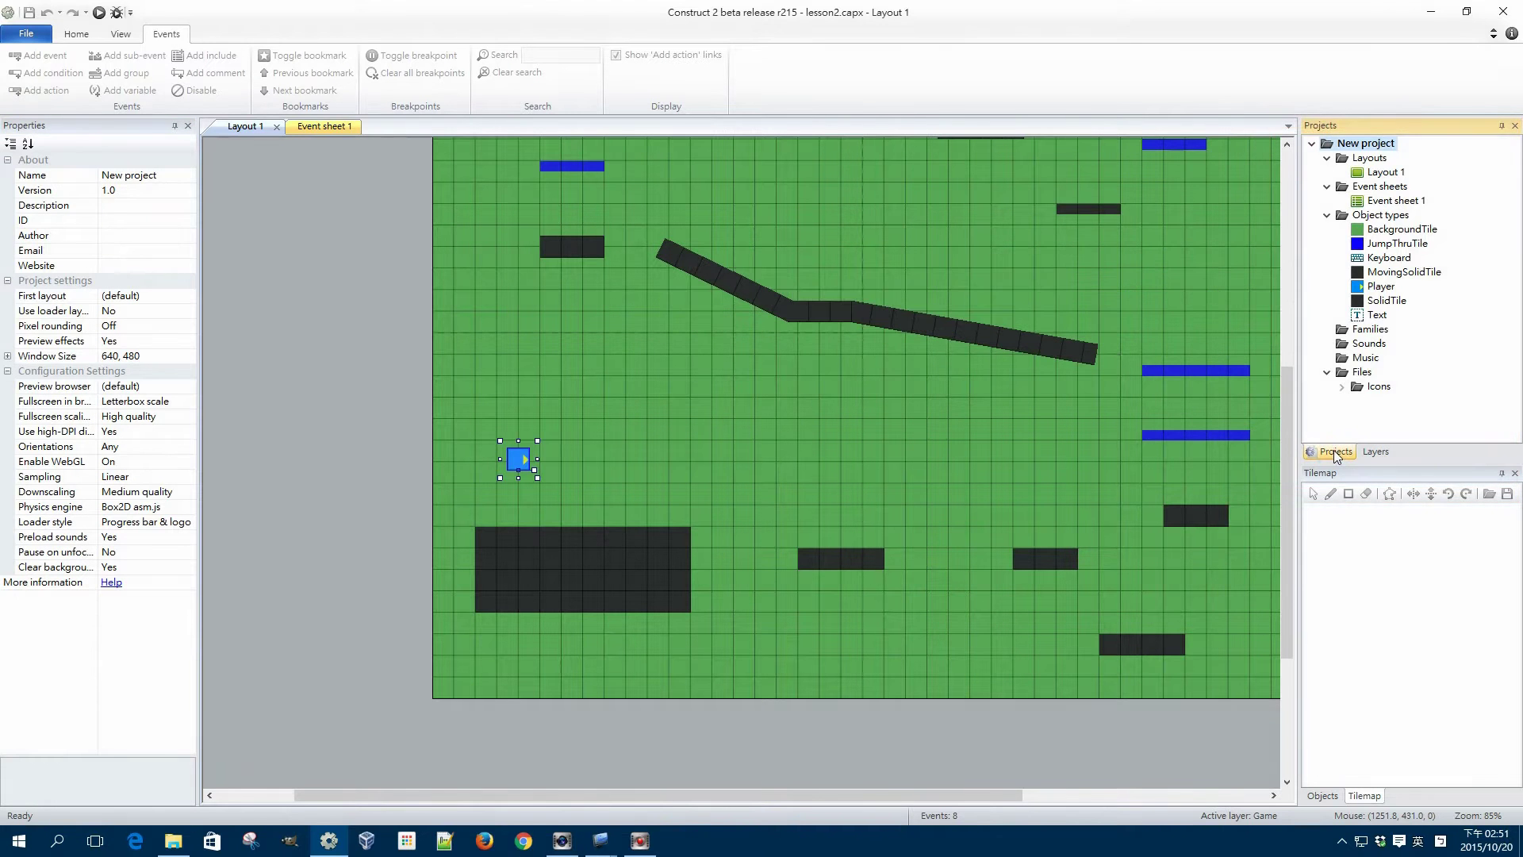
pyautogui.click(1373, 450)
pyautogui.click(1336, 451)
pyautogui.click(1375, 450)
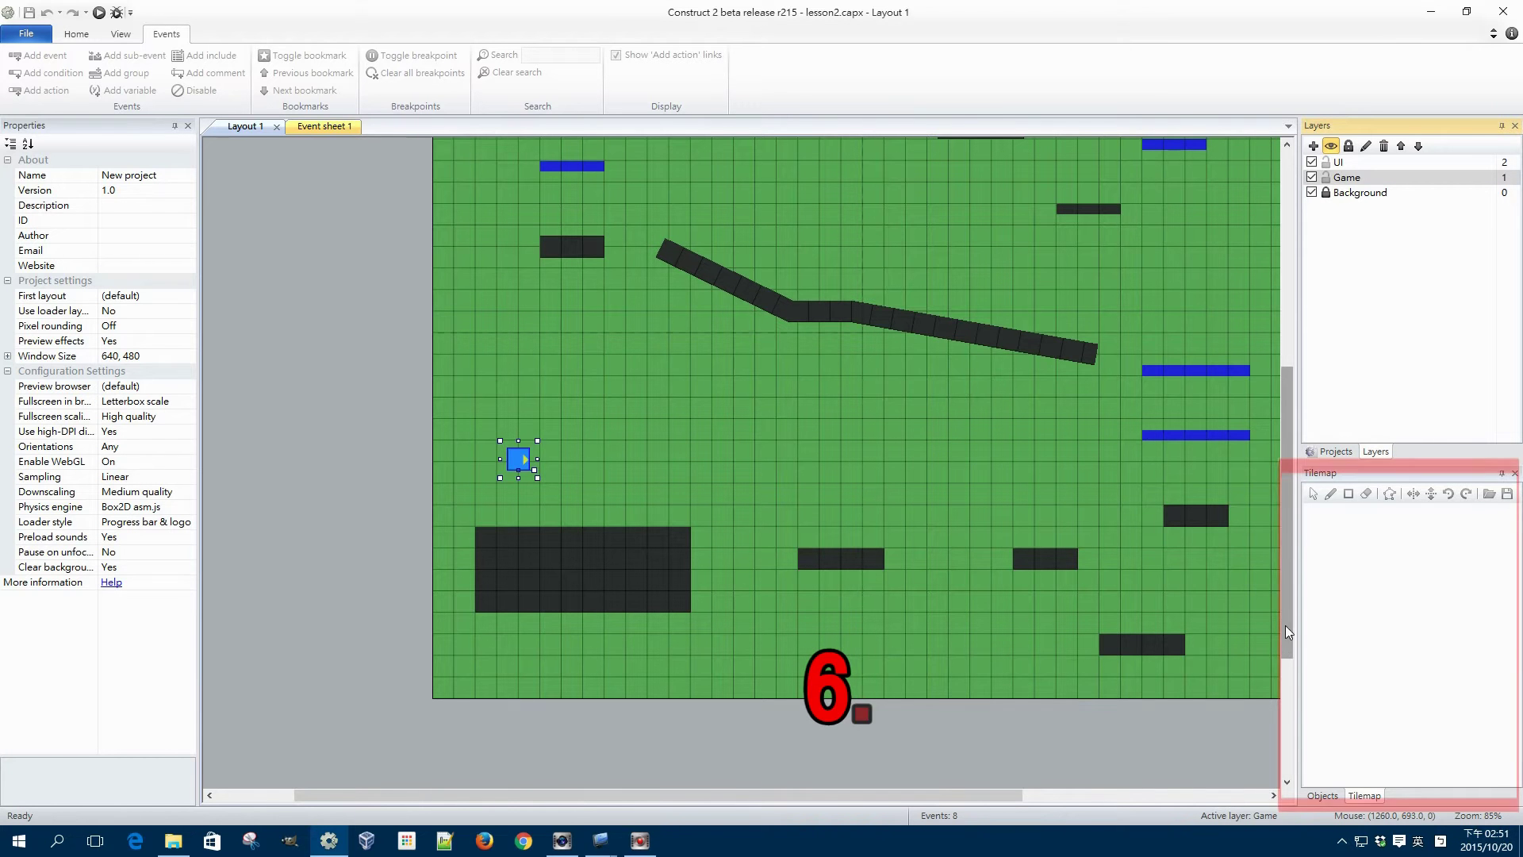
# Select Layout 1 in the project tree and show the Objects bar listing its object types
pyautogui.click(1335, 452)
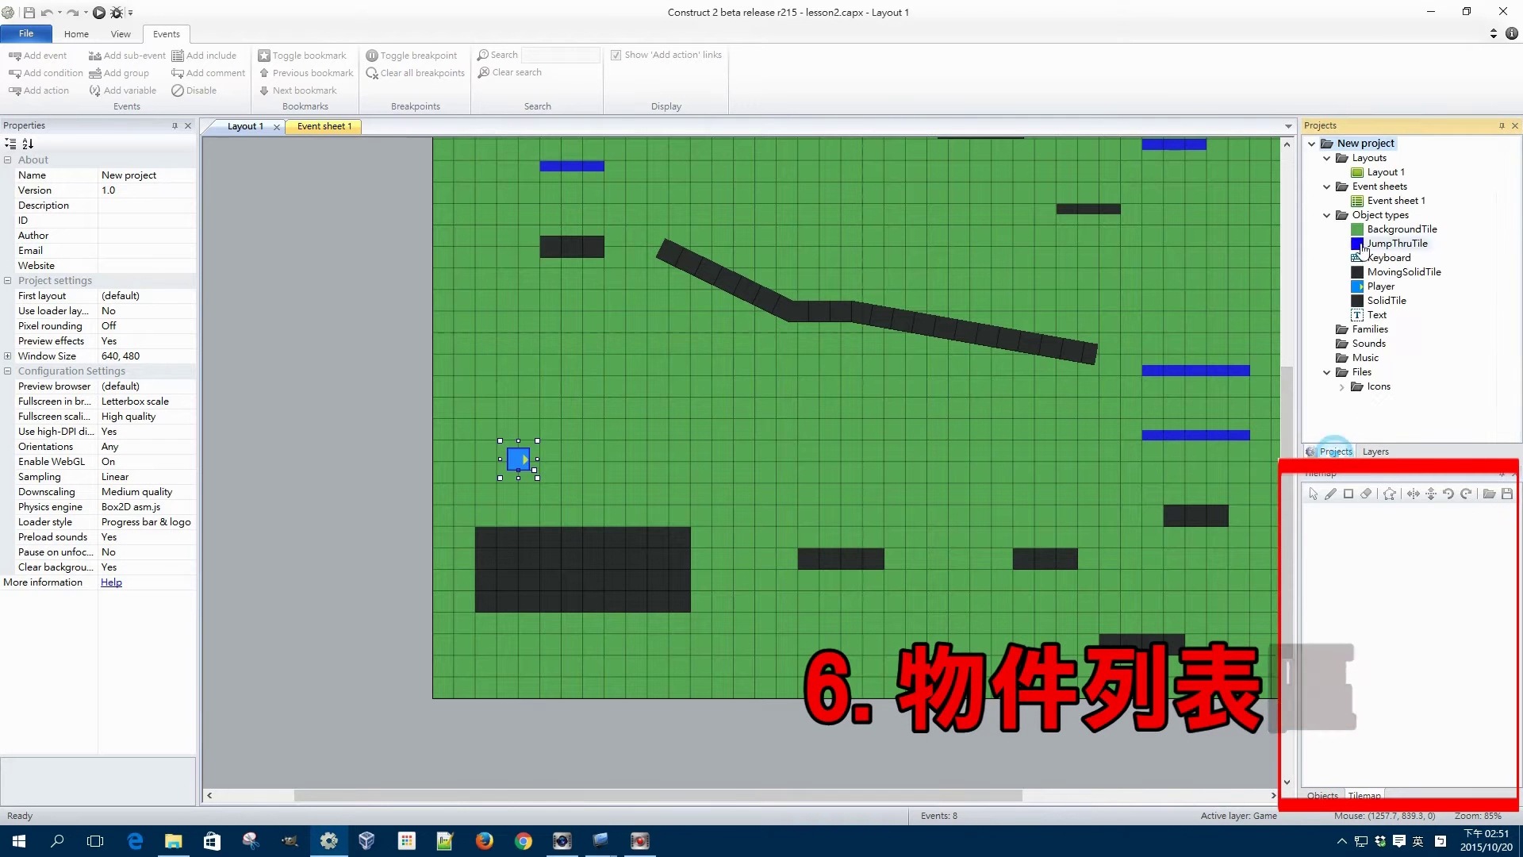
pyautogui.click(1386, 172)
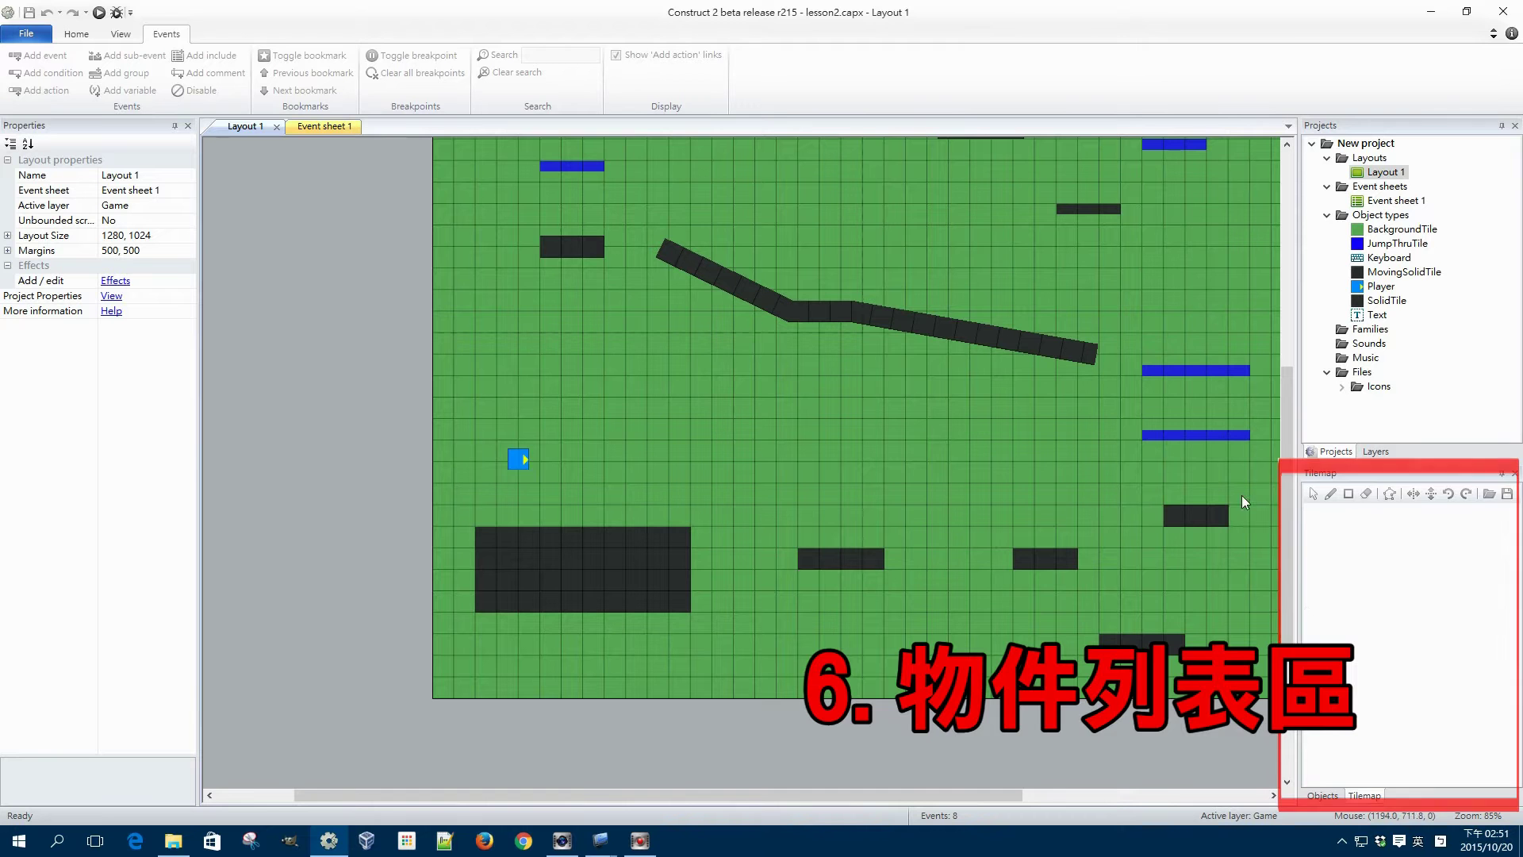
pyautogui.click(1323, 796)
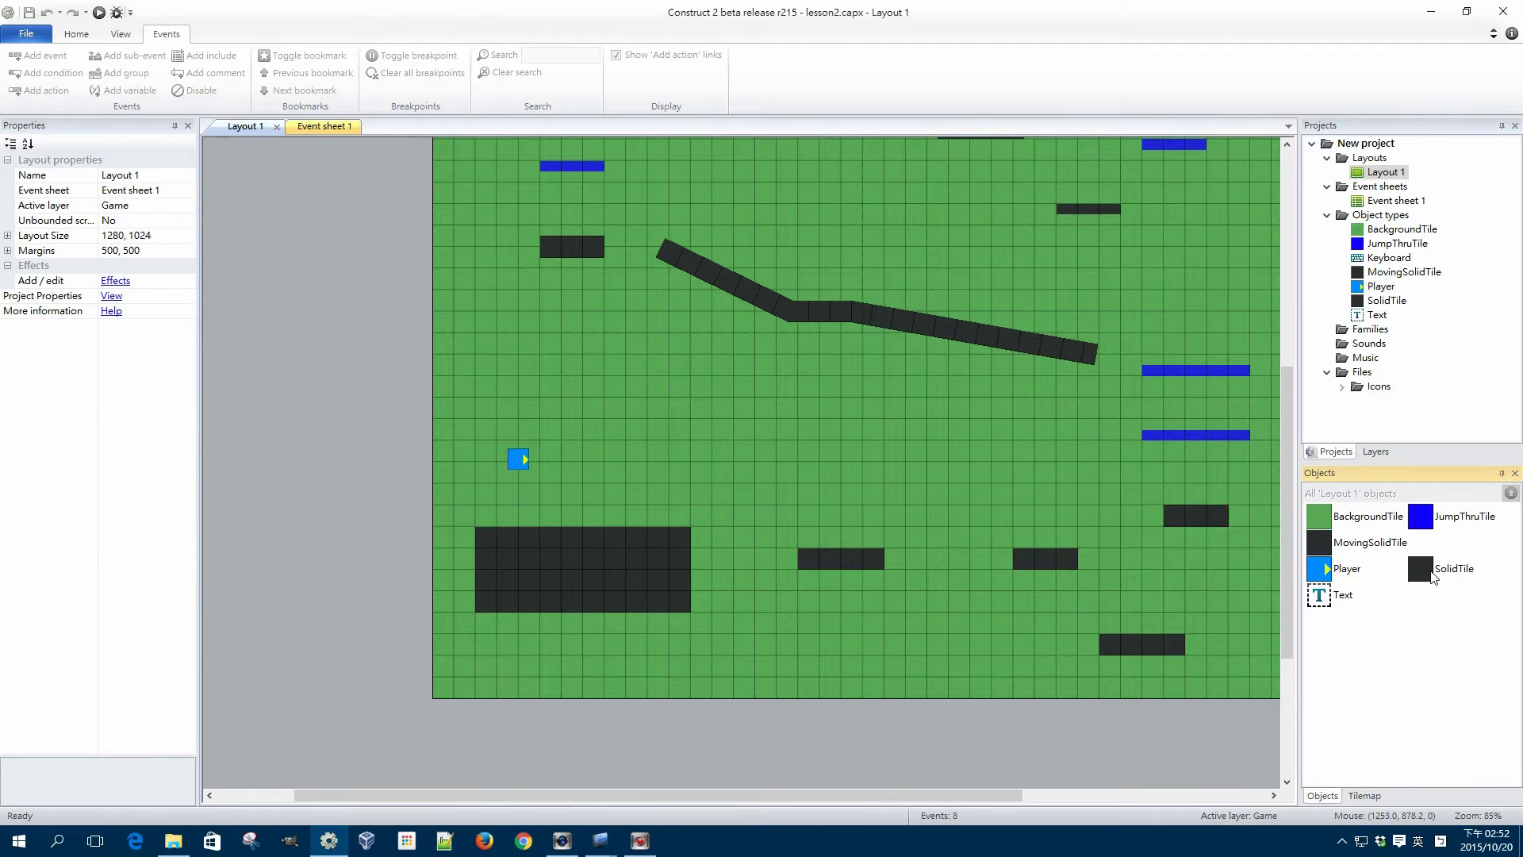
# Compare the Player and SolidTile object types, finishing with SolidTile's properties shown
pyautogui.click(1429, 576)
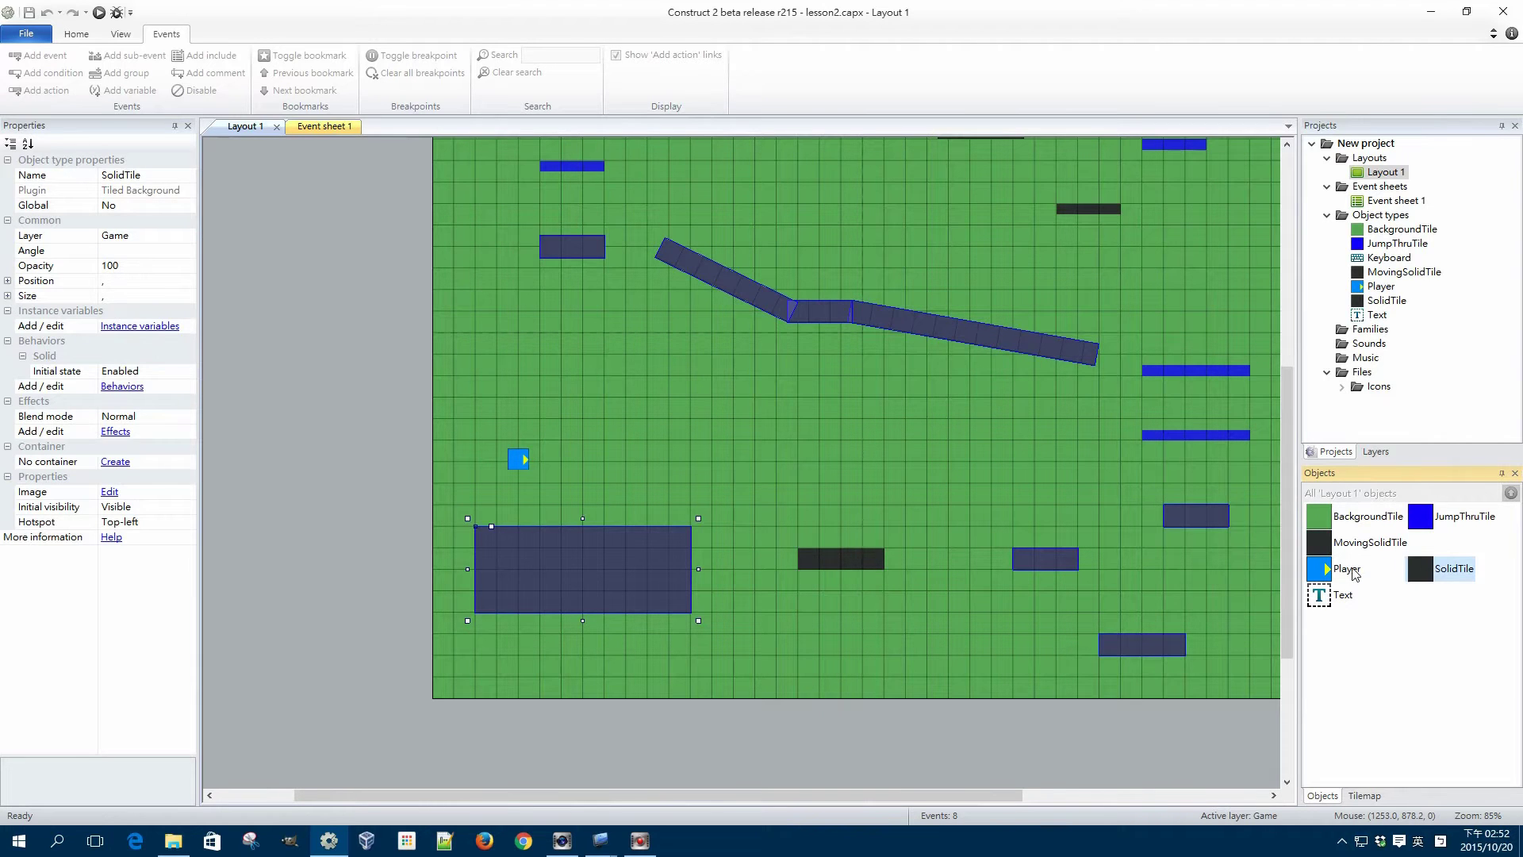
pyautogui.click(1354, 574)
pyautogui.click(1425, 572)
pyautogui.click(1356, 574)
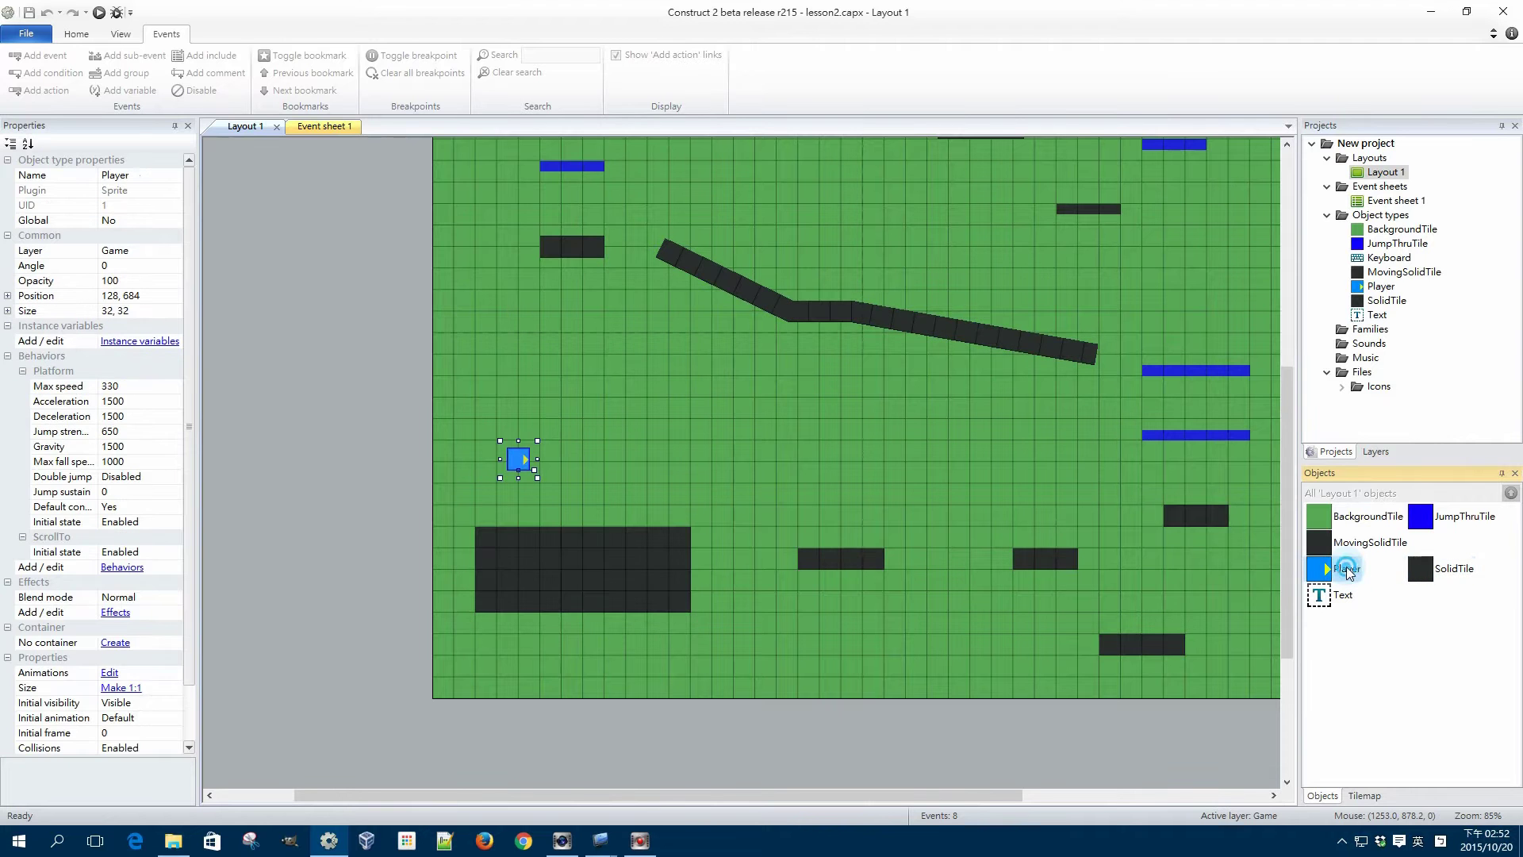
pyautogui.click(1428, 573)
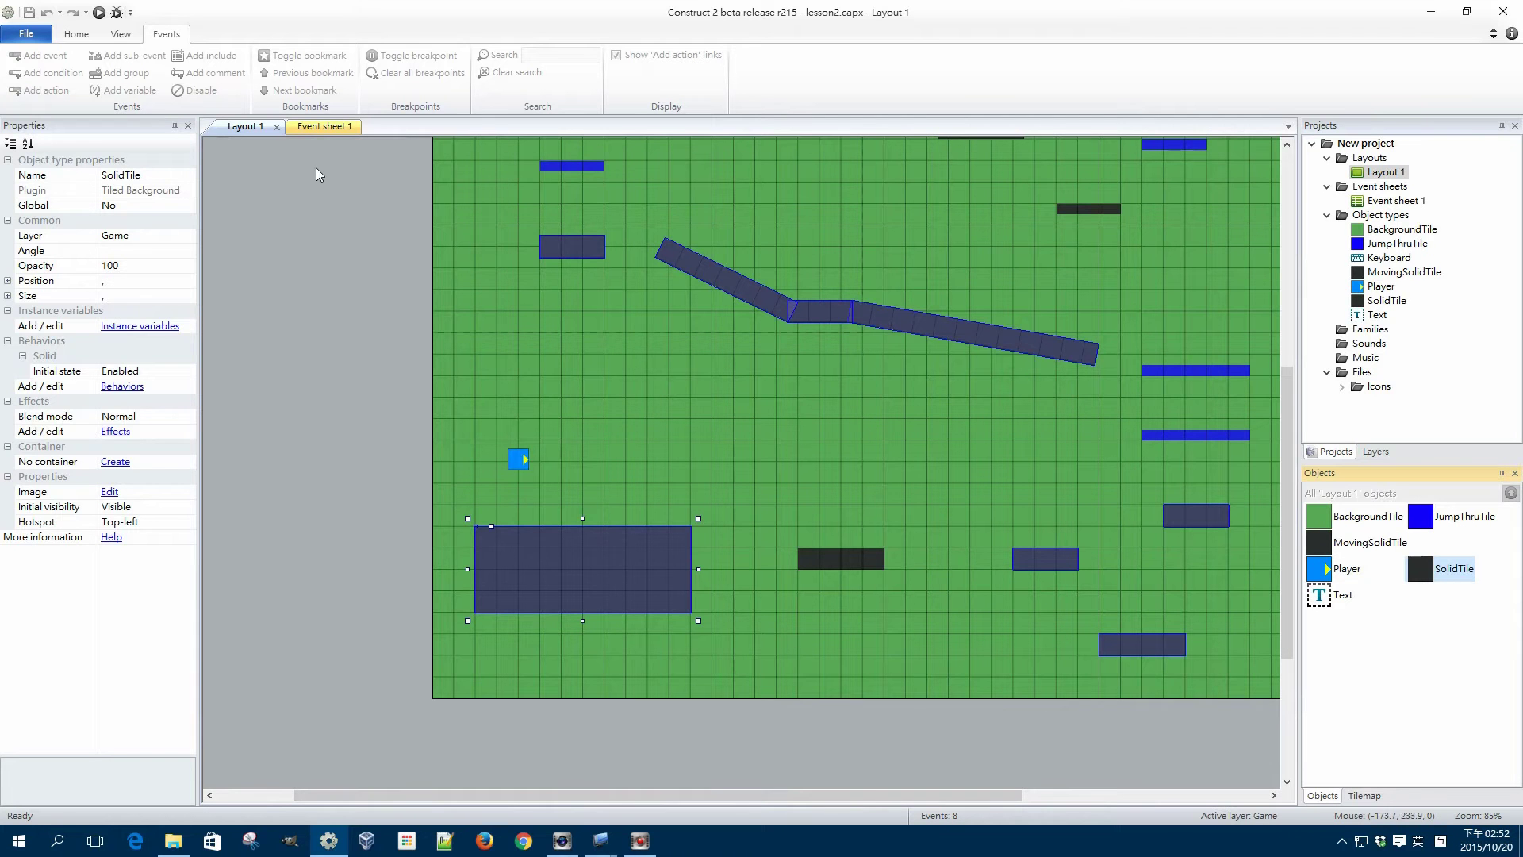
# View Event sheet 1, then return to the Layout 1 level map
pyautogui.click(314, 132)
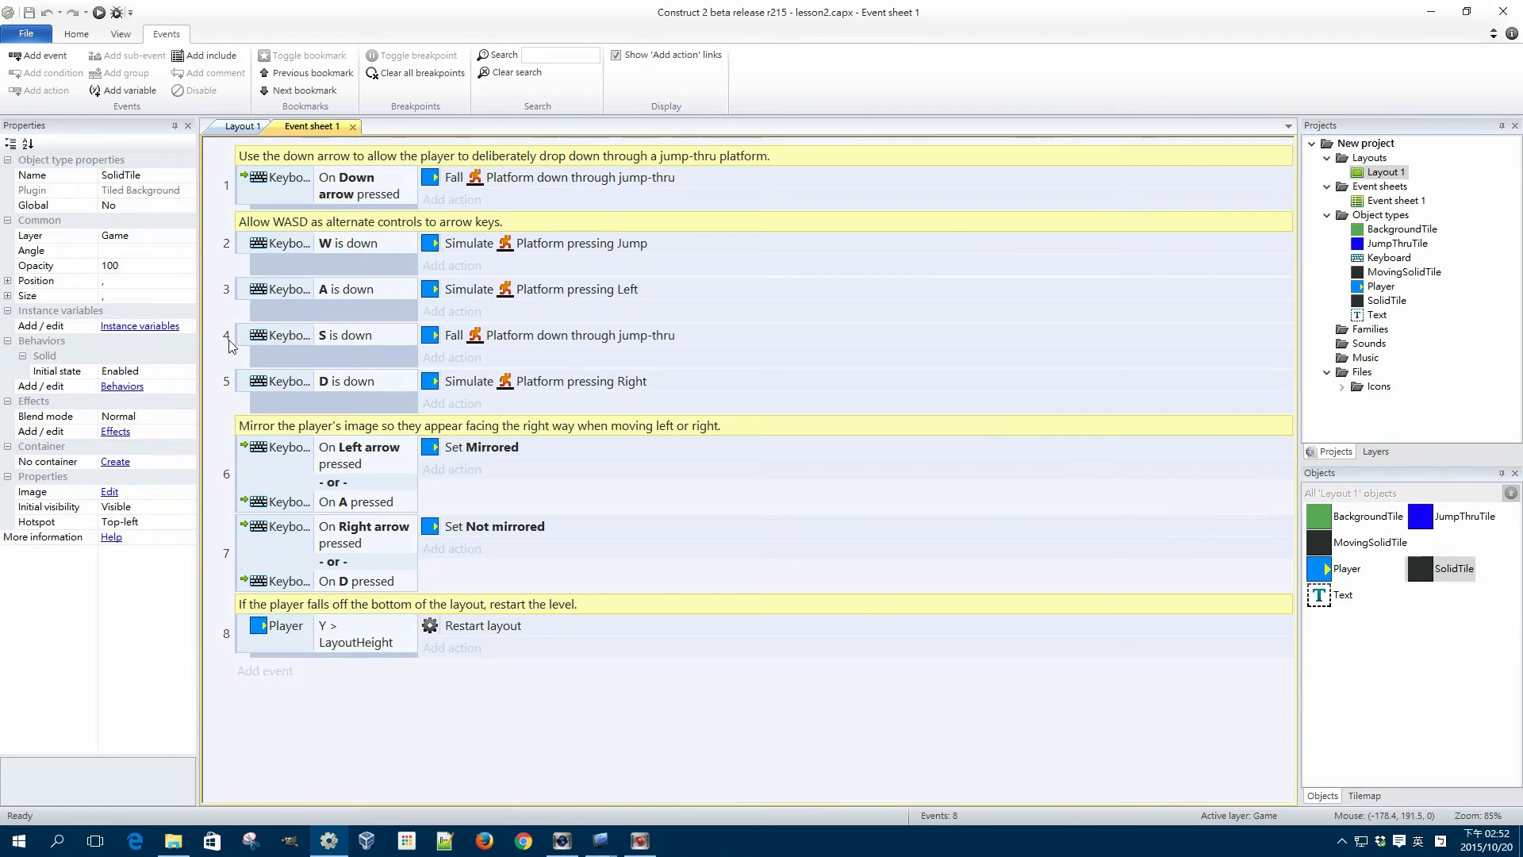
pyautogui.click(243, 127)
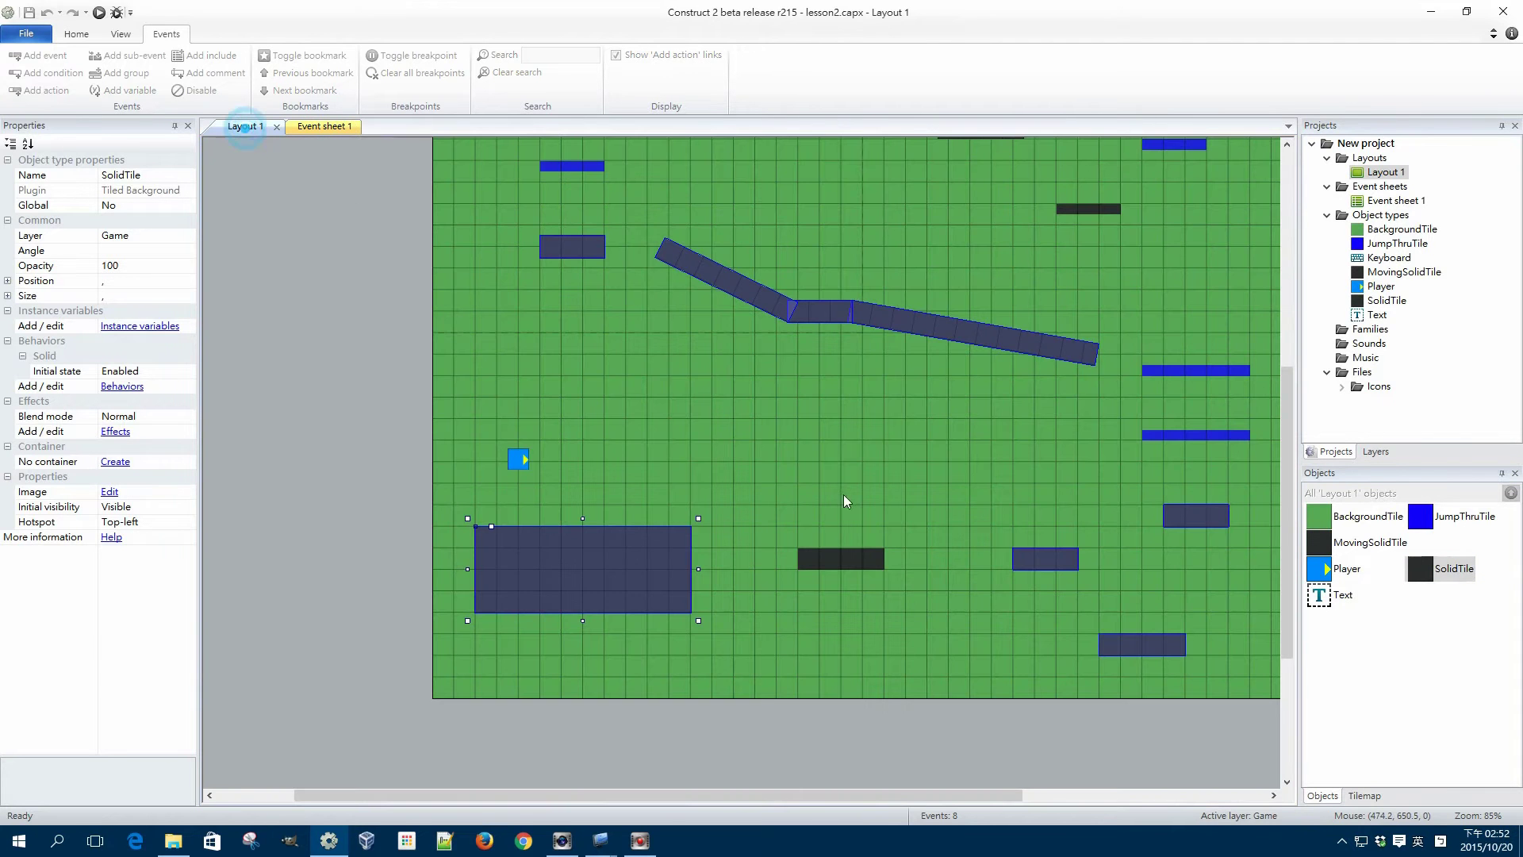